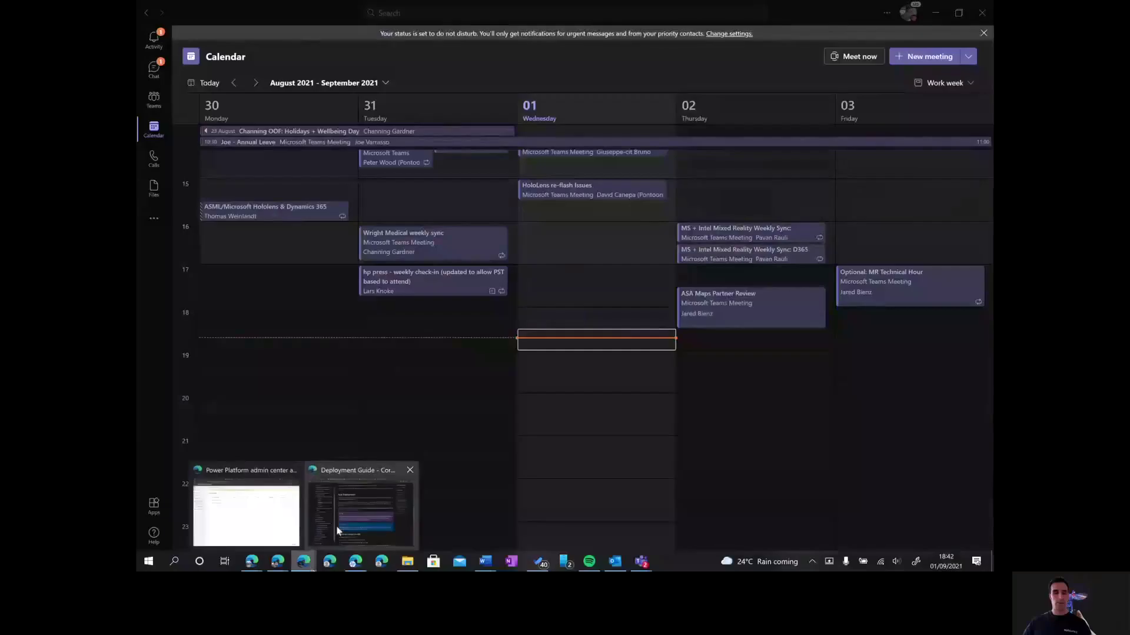
# Switch to the browser and review the HoloLens 2 deployment guide's App Deployment section and the Intune and Company Portal article
pyautogui.click(338, 531)
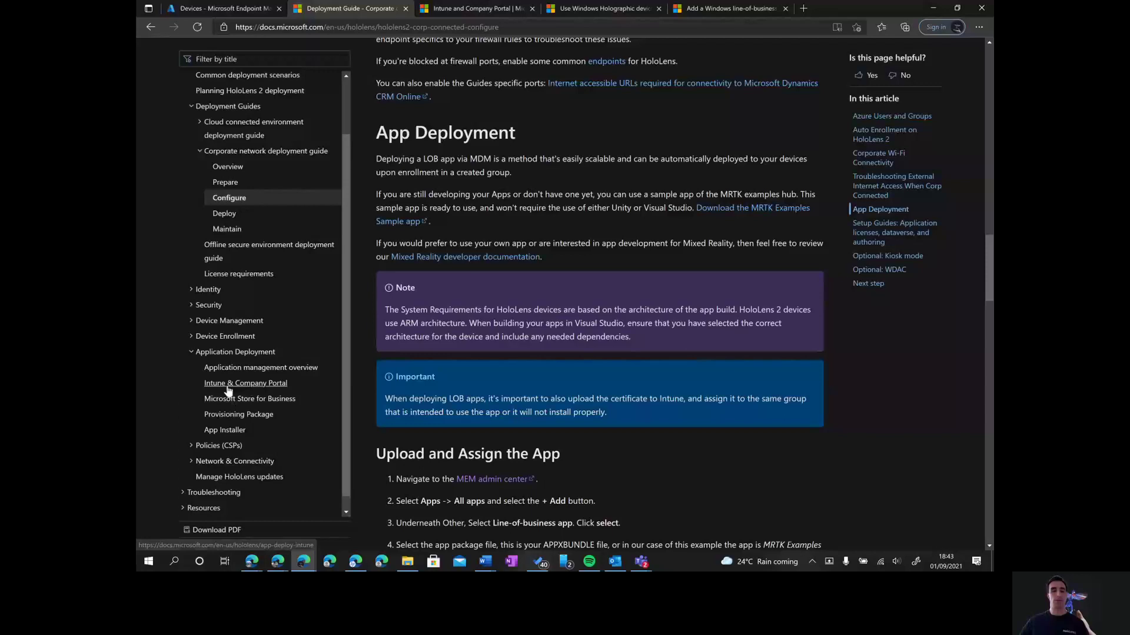
pyautogui.click(471, 7)
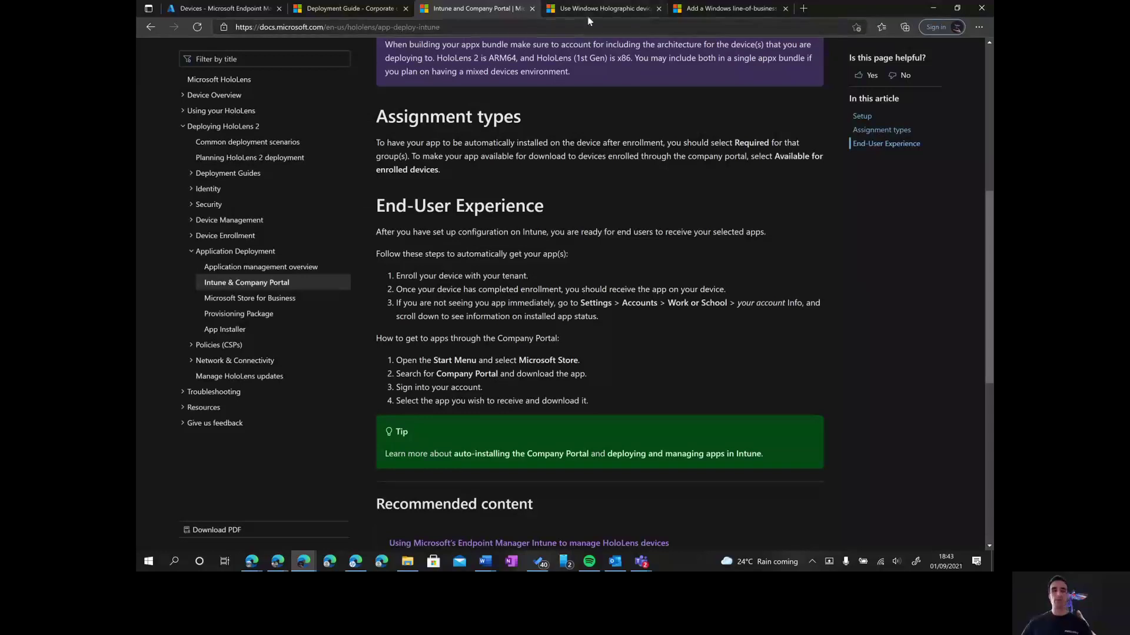
pyautogui.click(347, 15)
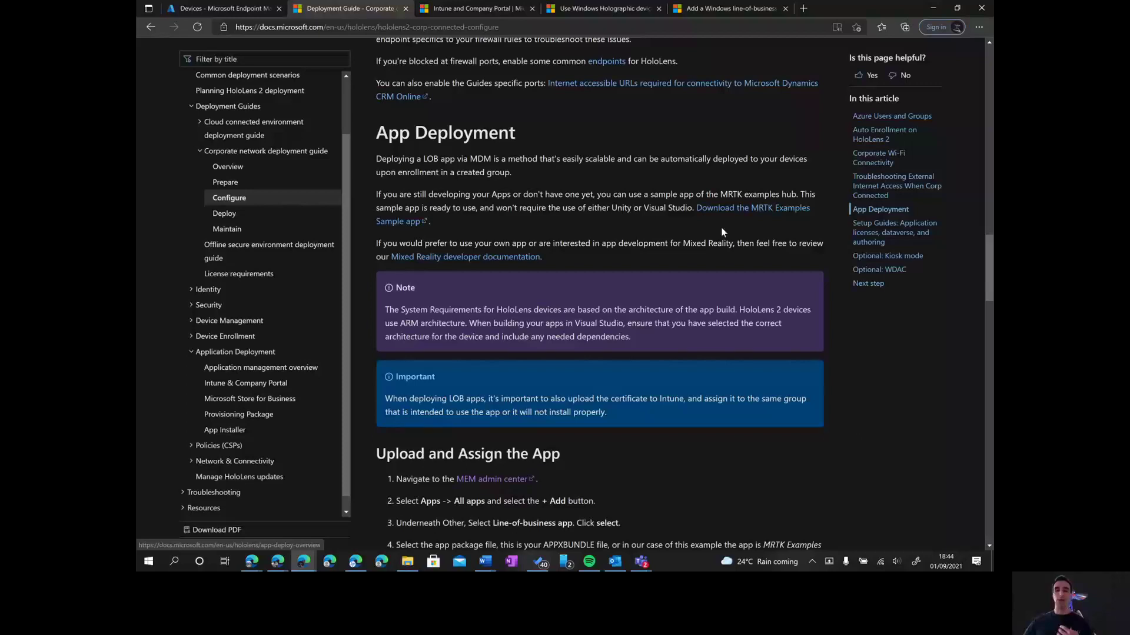
# Examine the MRTK Examples Hub_2.7.2 package files and its Dependencies folder in File Explorer
pyautogui.click(408, 562)
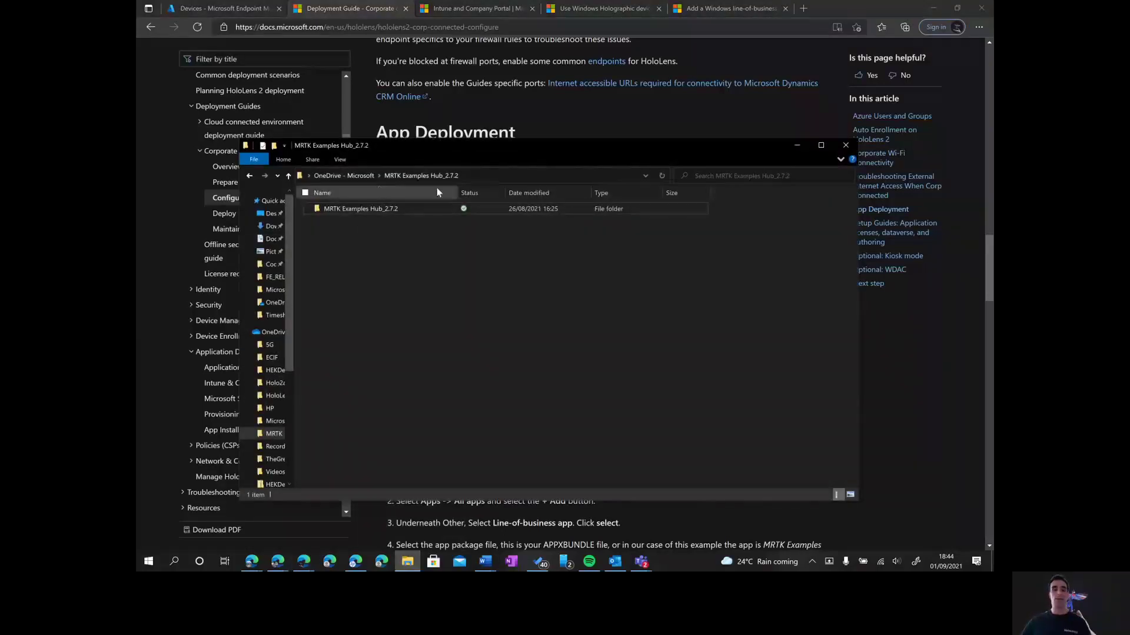
pyautogui.doubleClick(361, 209)
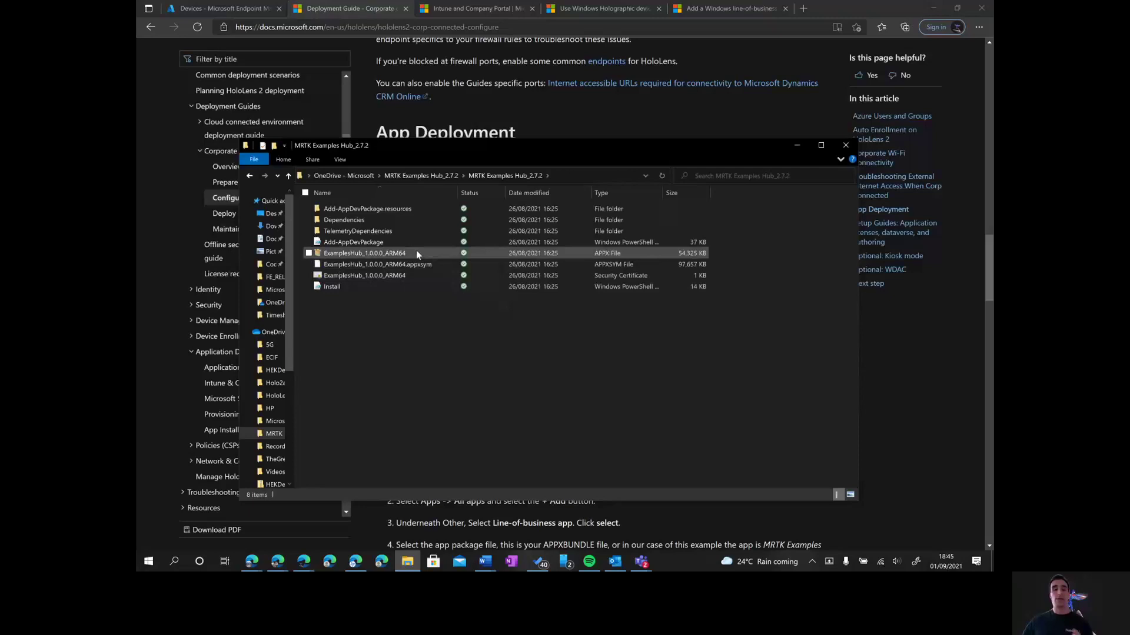
pyautogui.doubleClick(349, 222)
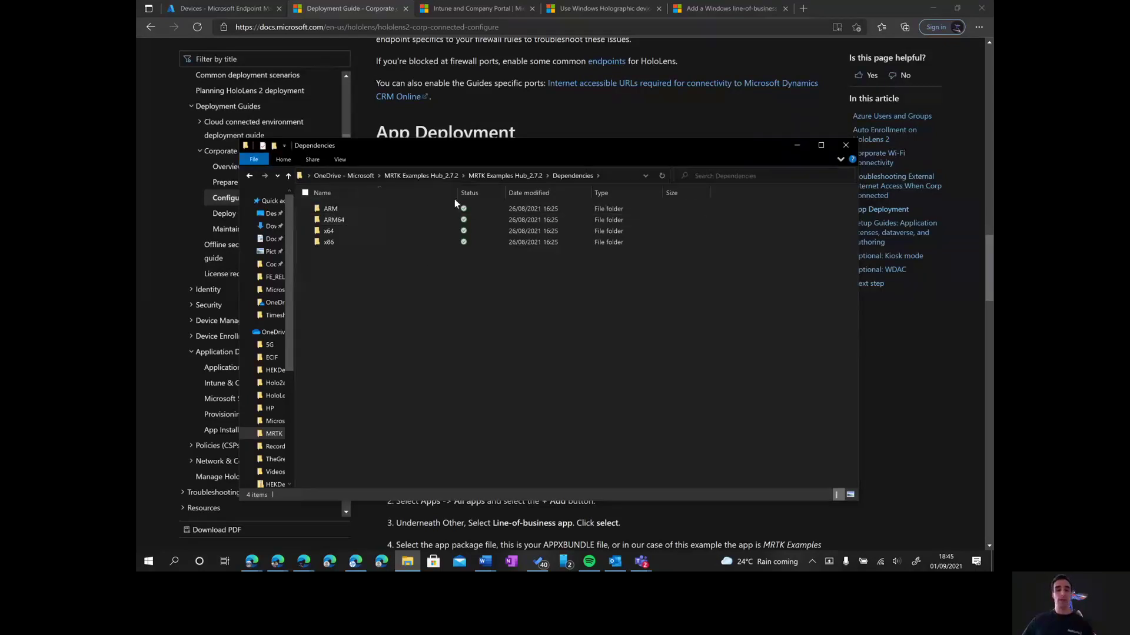
pyautogui.click(798, 147)
# Start a new configuration profile in Endpoint Manager for platform Windows 8.1 and later with profile type Trusted certificate
pyautogui.click(210, 8)
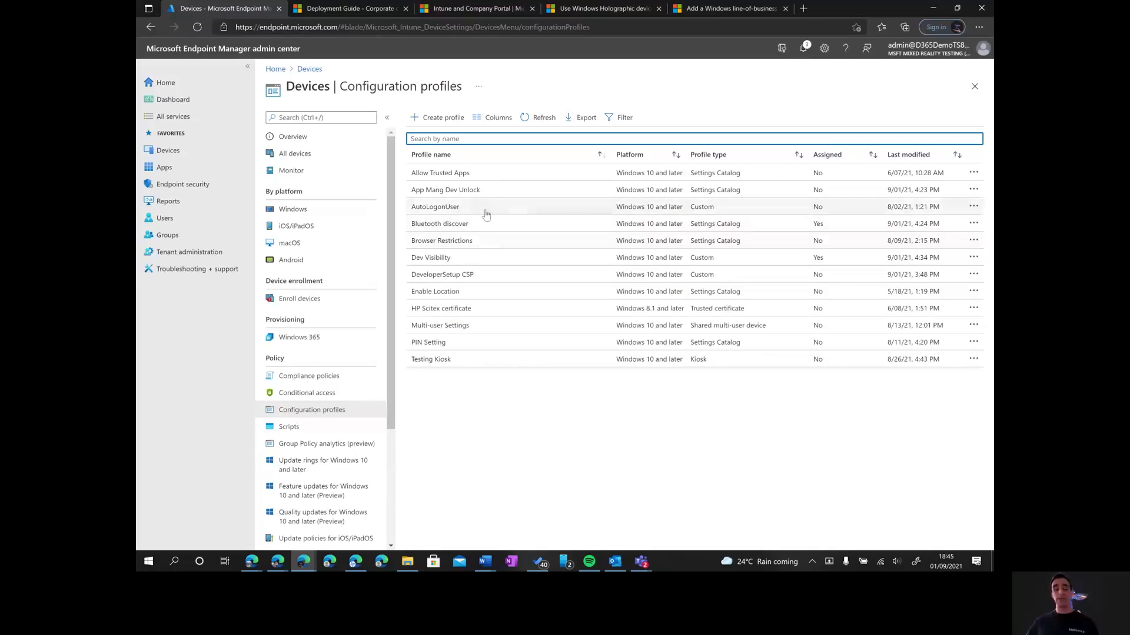
pyautogui.click(433, 121)
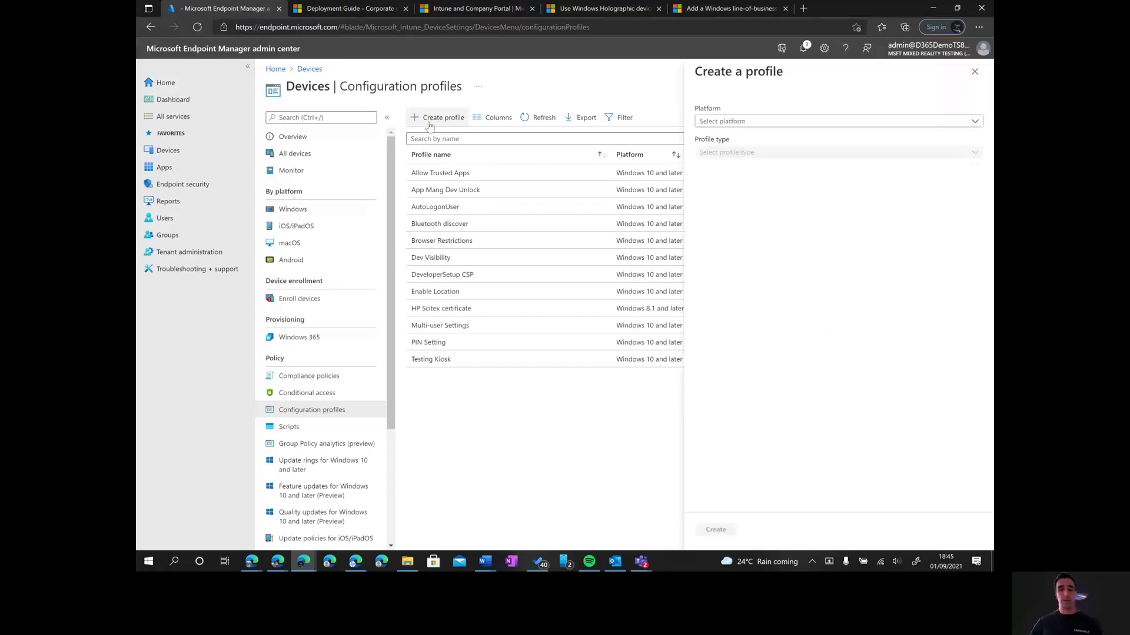
pyautogui.click(748, 122)
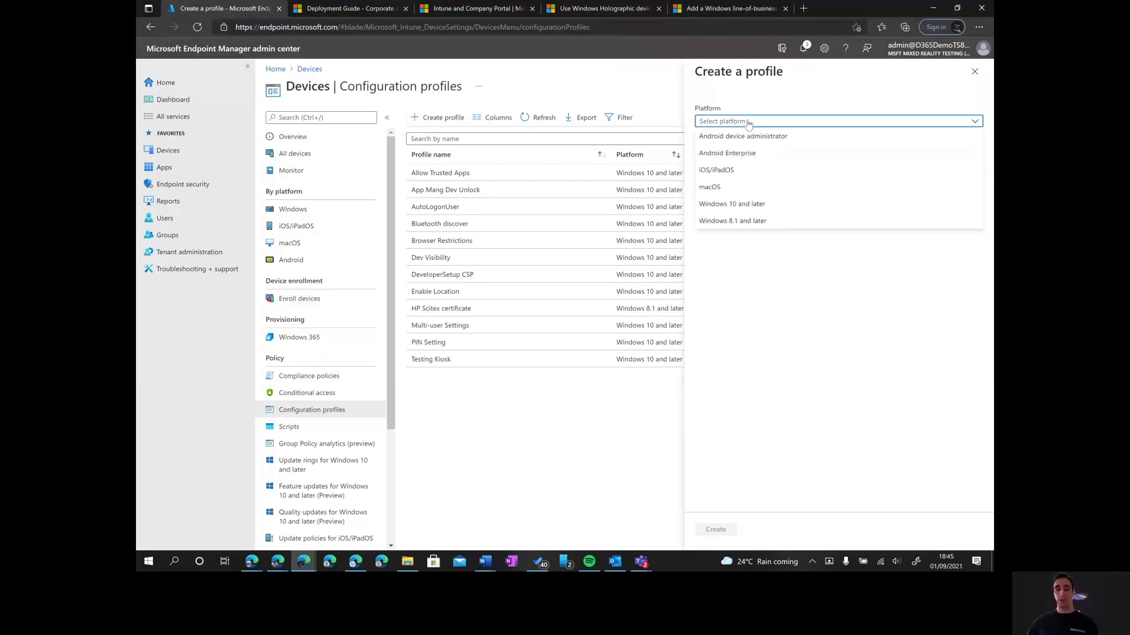
pyautogui.click(756, 222)
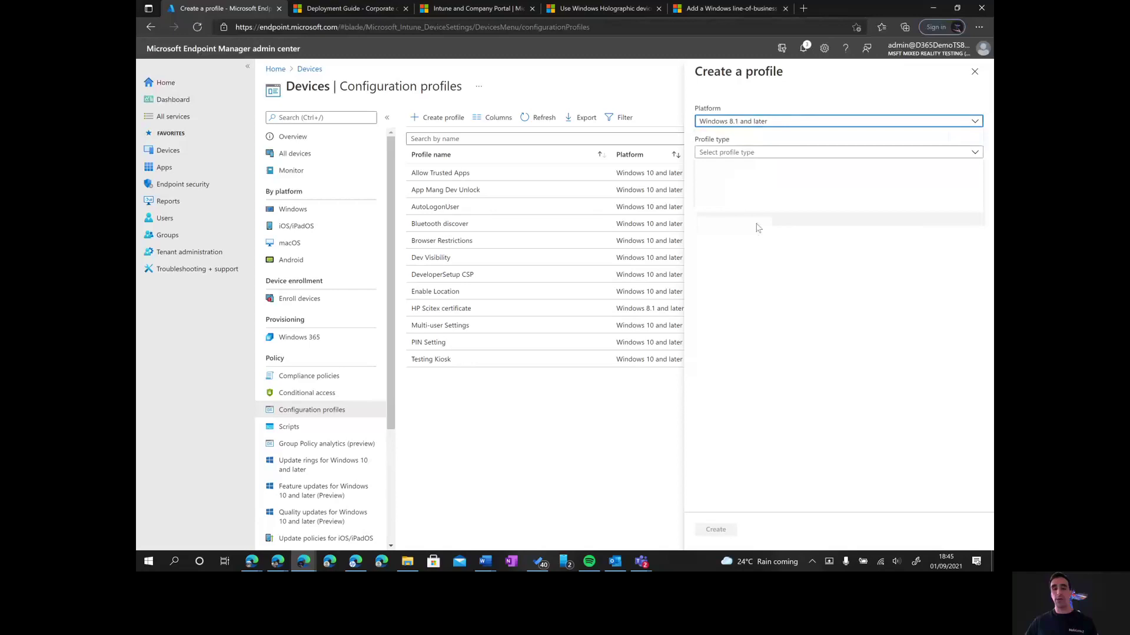
pyautogui.click(757, 154)
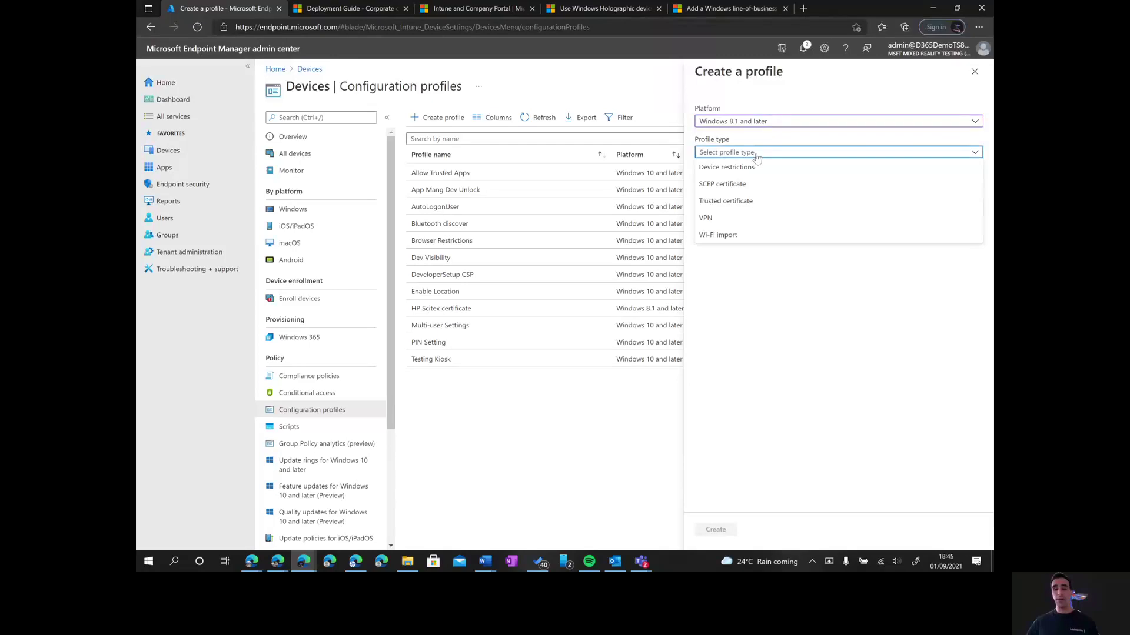
pyautogui.click(743, 204)
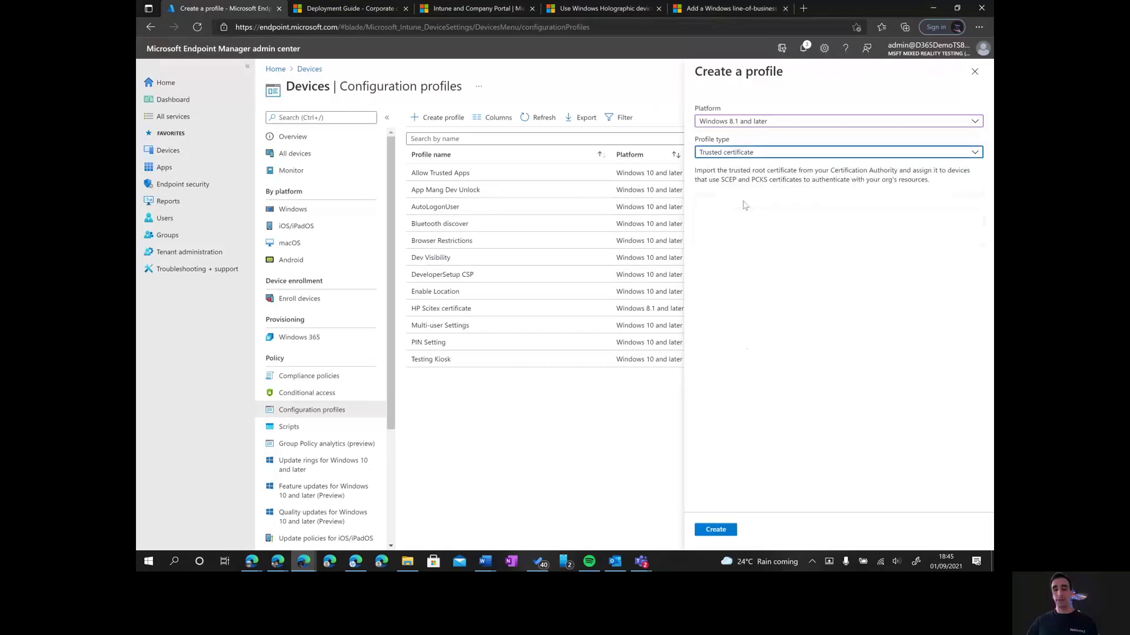
pyautogui.click(717, 531)
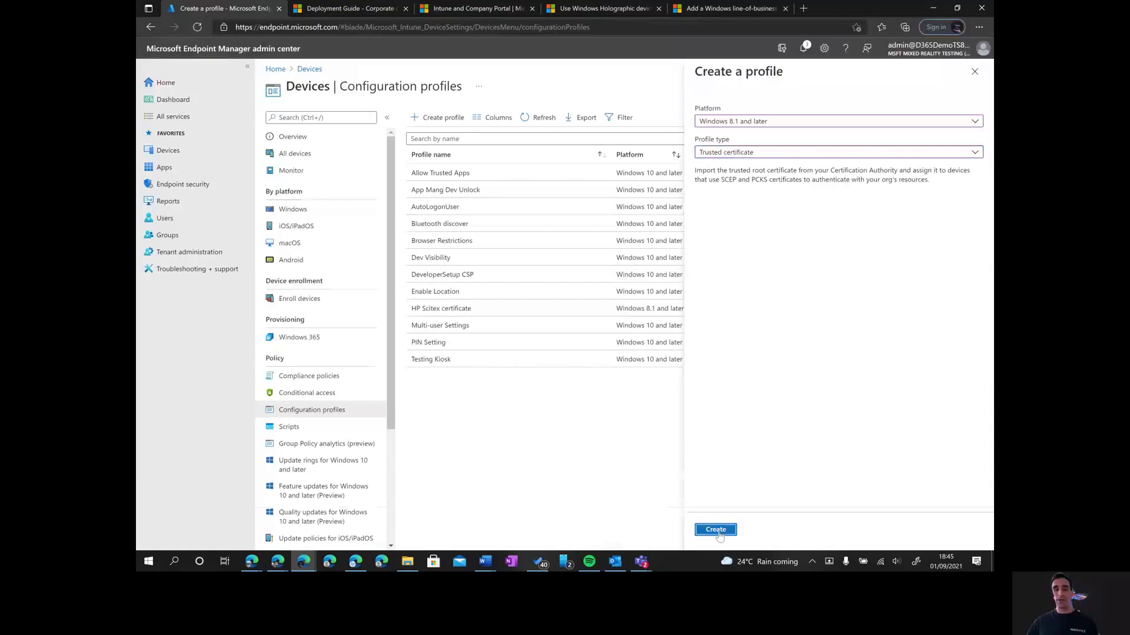
# Name the trusted certificate profile "MRTK Samples cert" and proceed to its configuration settings
pyautogui.click(467, 152)
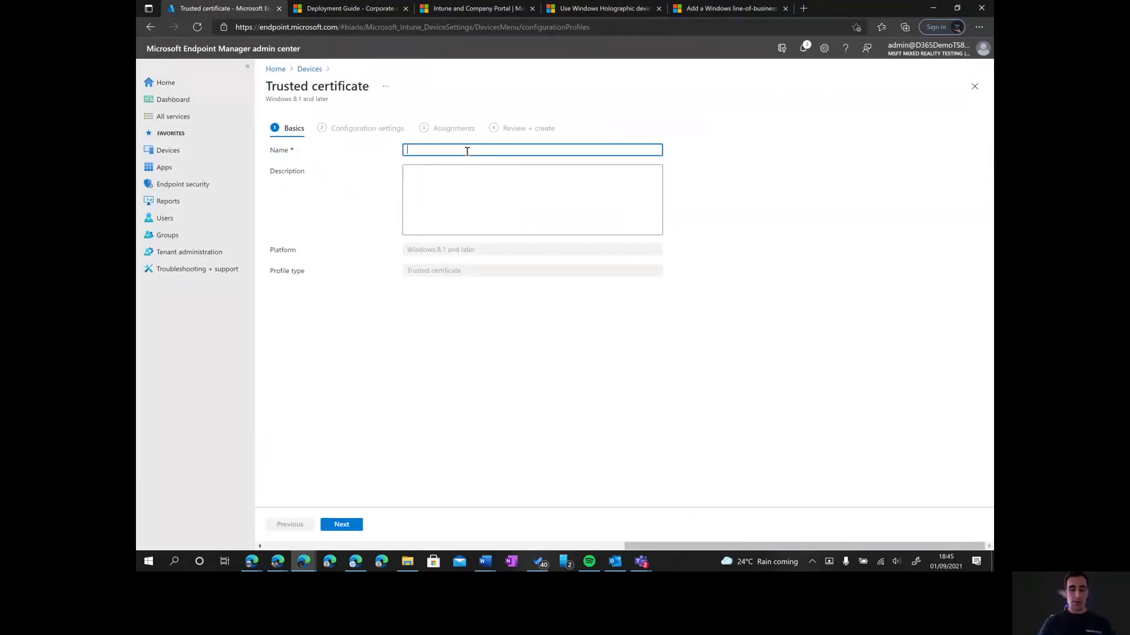
pyautogui.write('MRT')
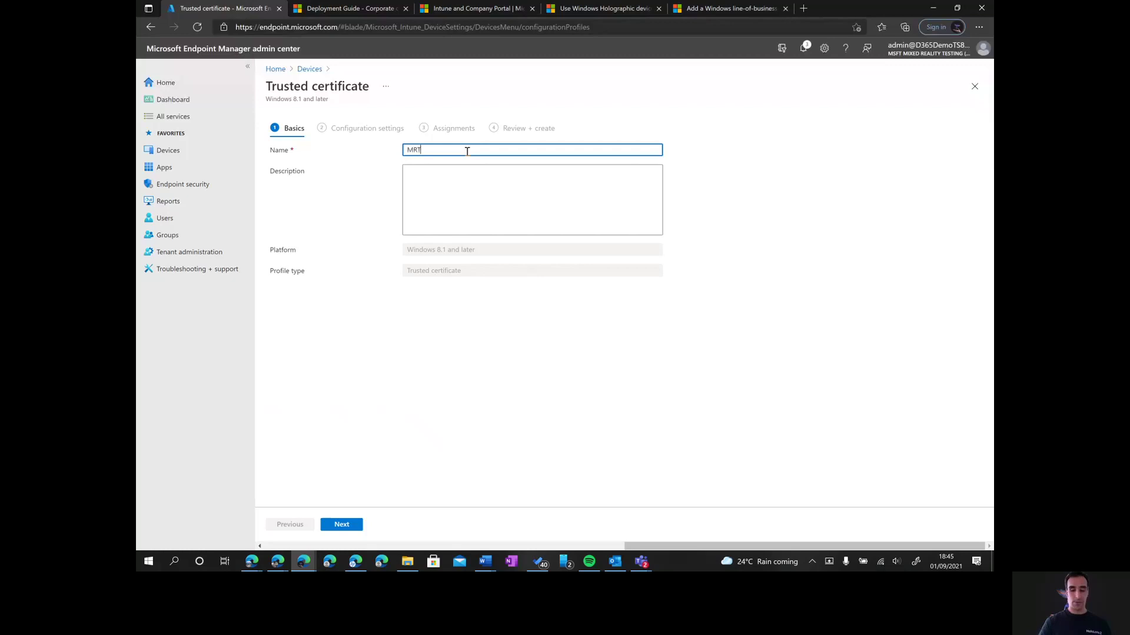
pyautogui.write('K Samples cert')
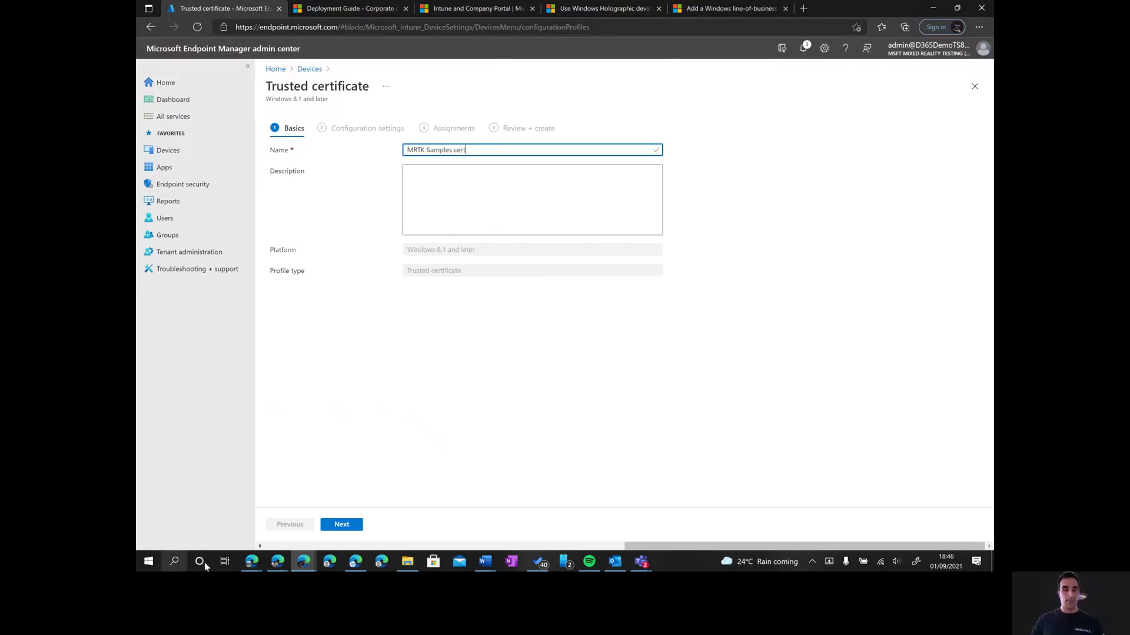
pyautogui.click(346, 527)
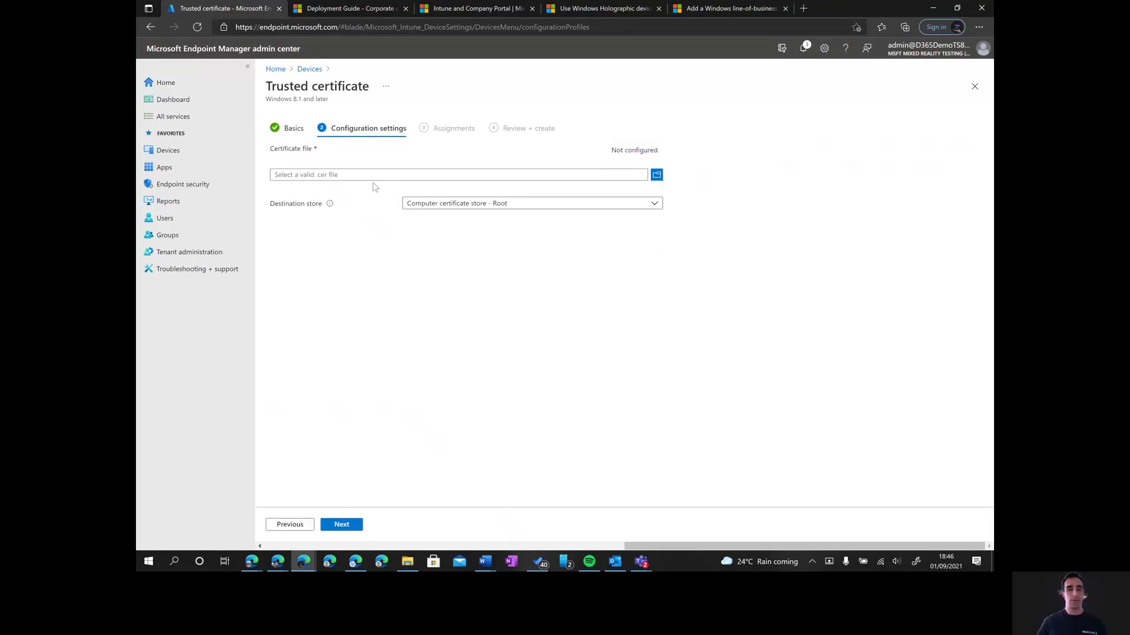
# Upload the ExamplesHub_1.0.0.0_ARM64.cer certificate from the inner MRTK Examples Hub_2.7.2 folder and proceed to assignments
pyautogui.click(657, 176)
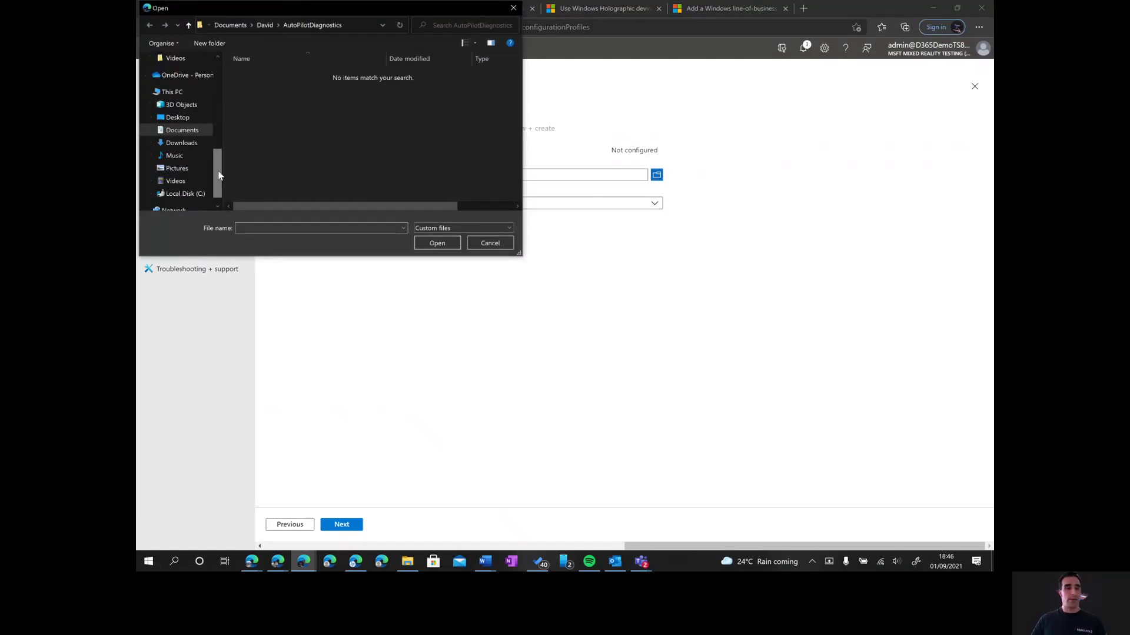
pyautogui.scroll(3, 200, 147)
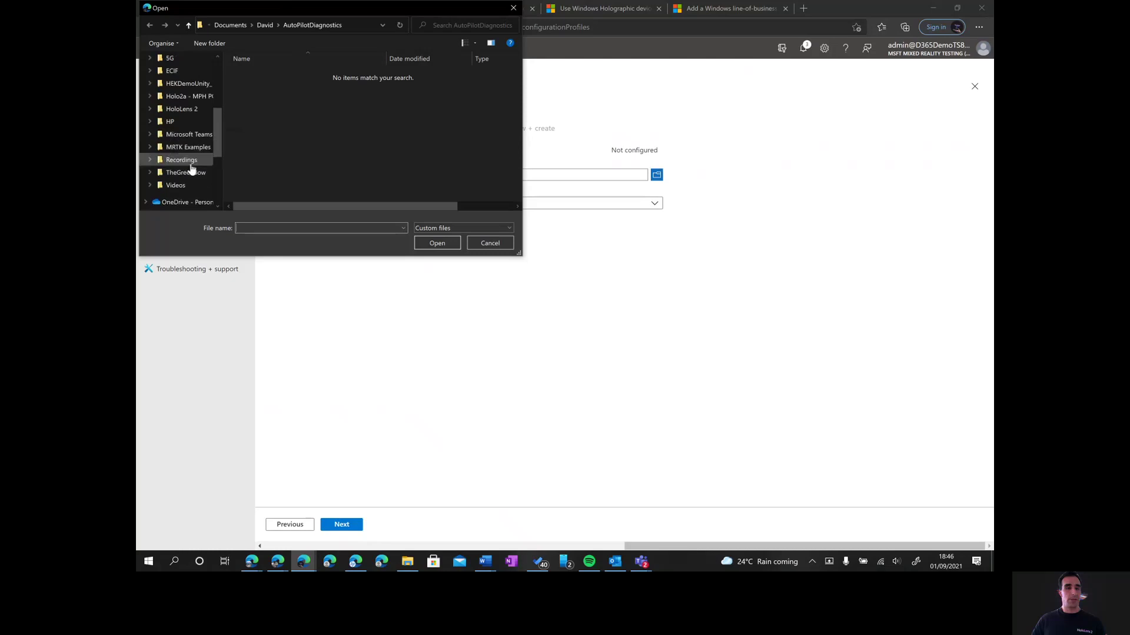
pyautogui.click(200, 147)
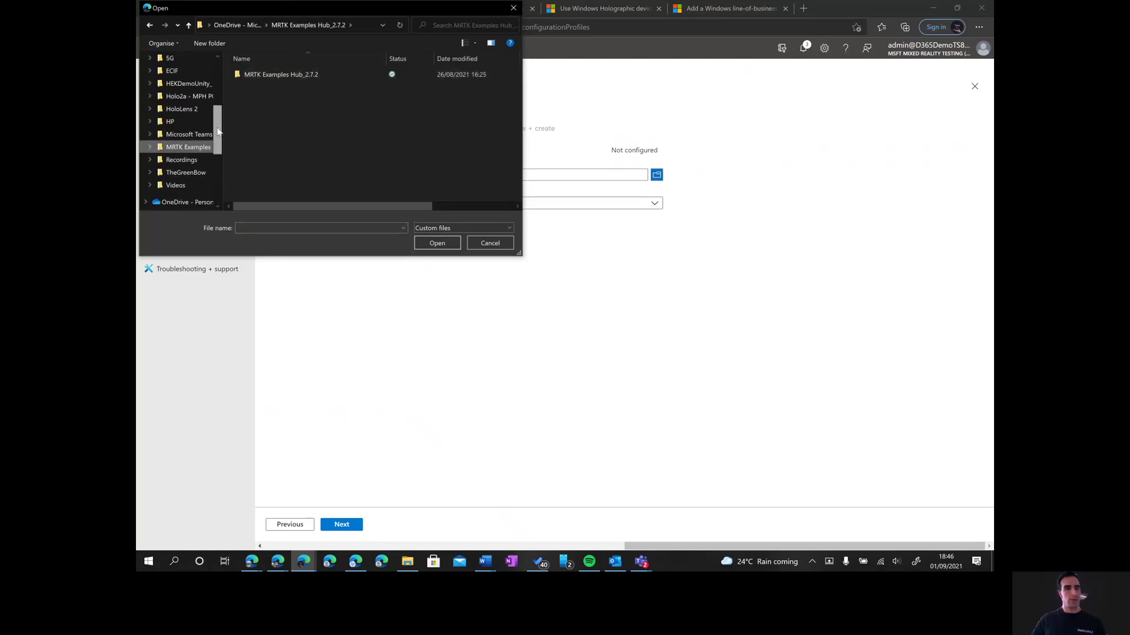
pyautogui.scroll(2, 213, 106)
pyautogui.click(210, 93)
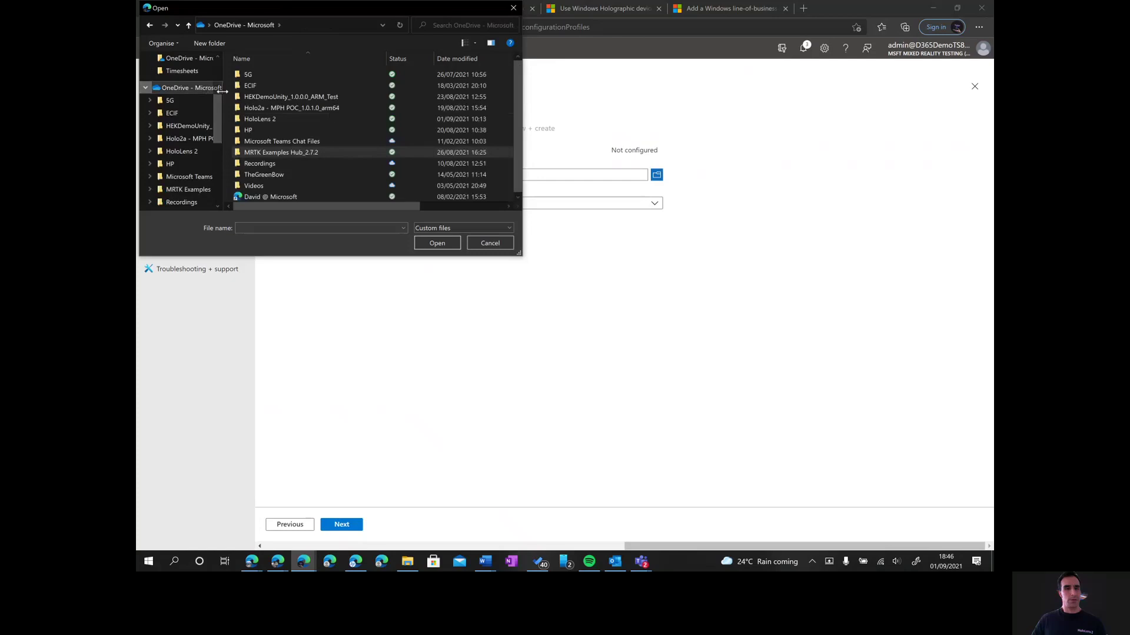
pyautogui.doubleClick(301, 153)
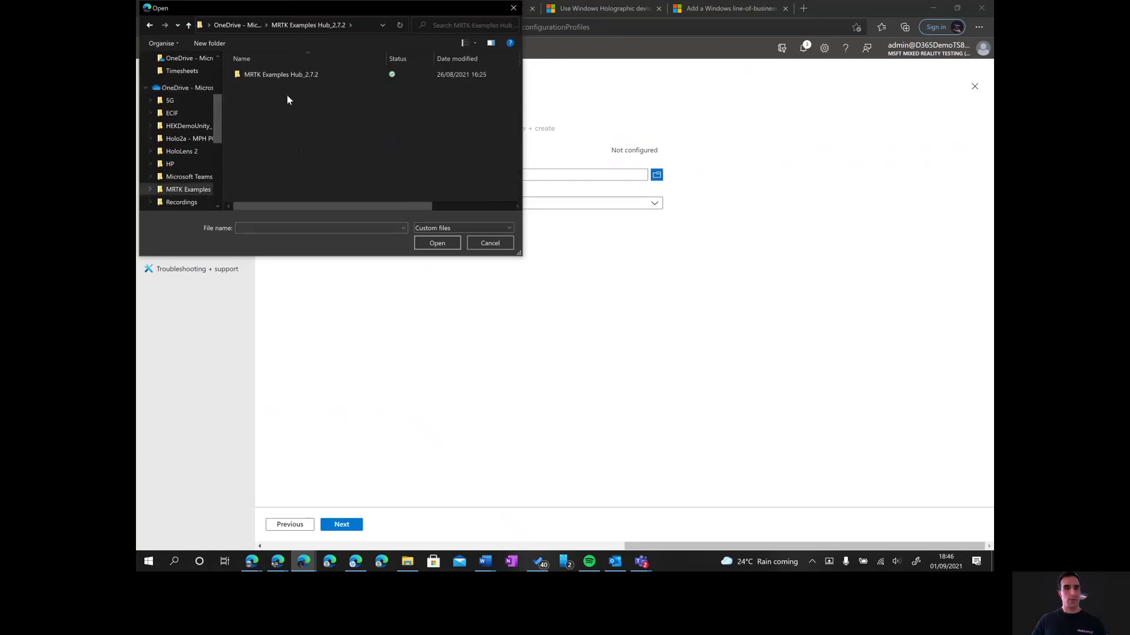
pyautogui.doubleClick(289, 75)
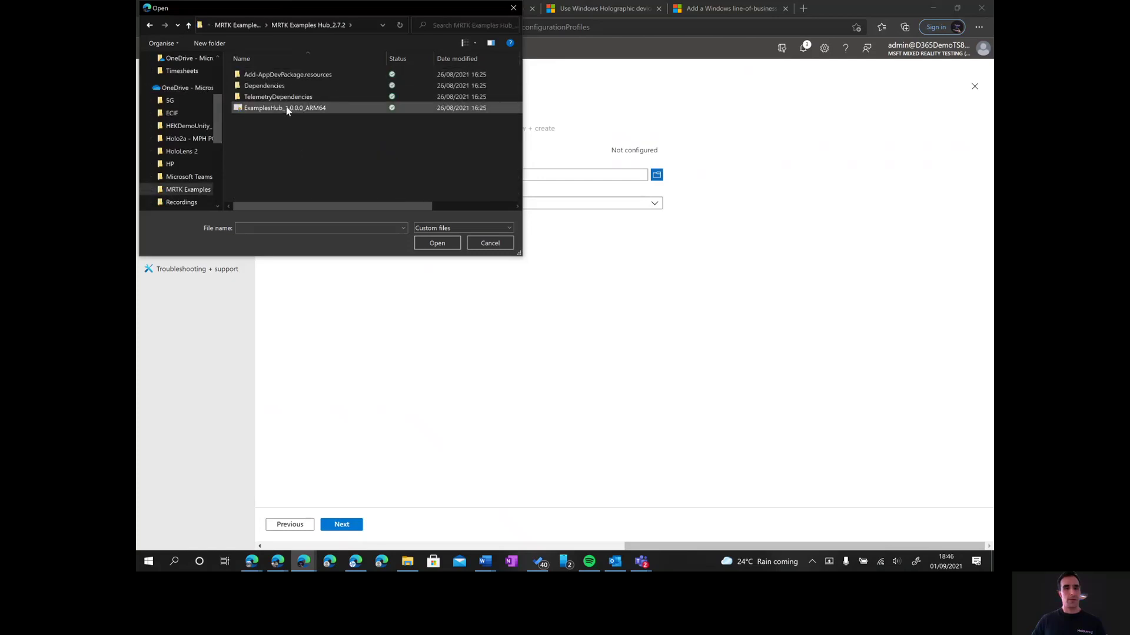
pyautogui.click(316, 109)
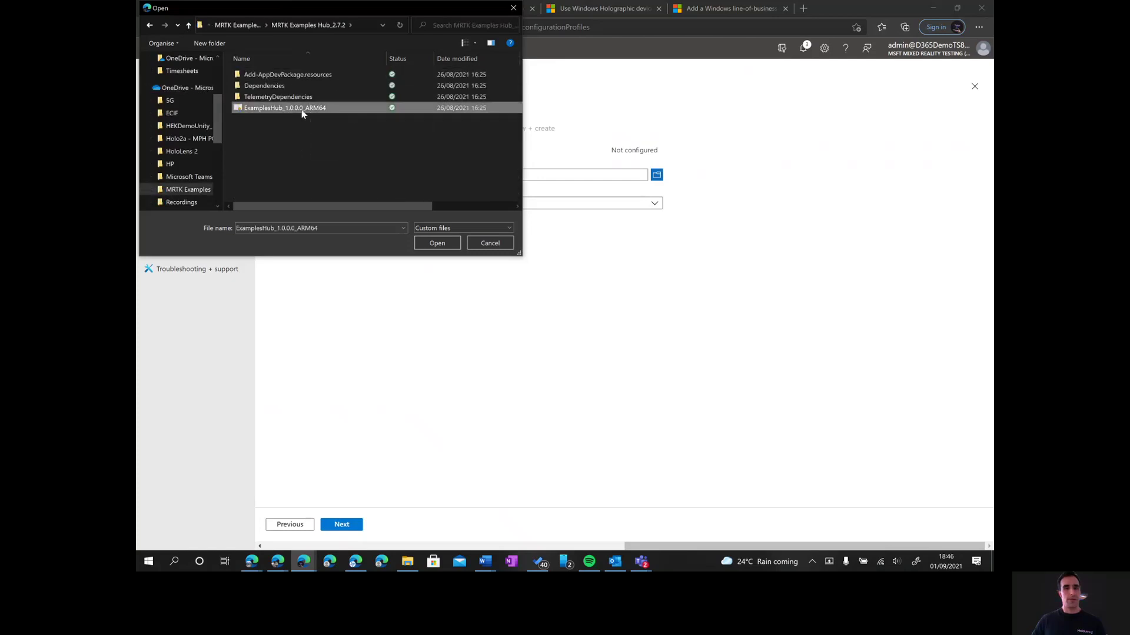
pyautogui.click(430, 245)
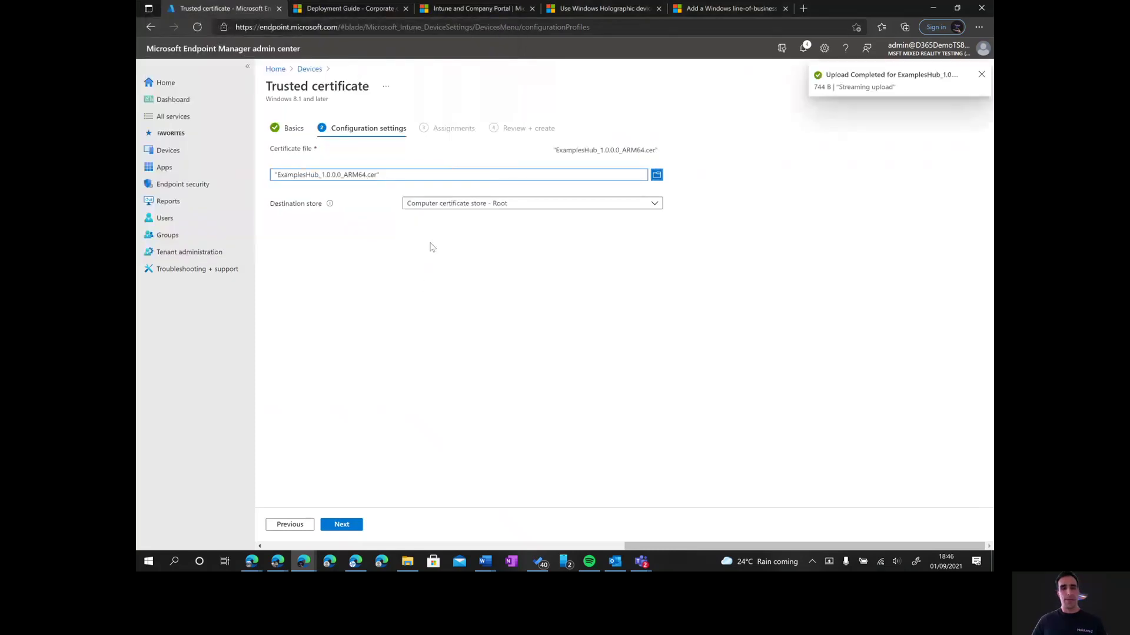
pyautogui.click(343, 524)
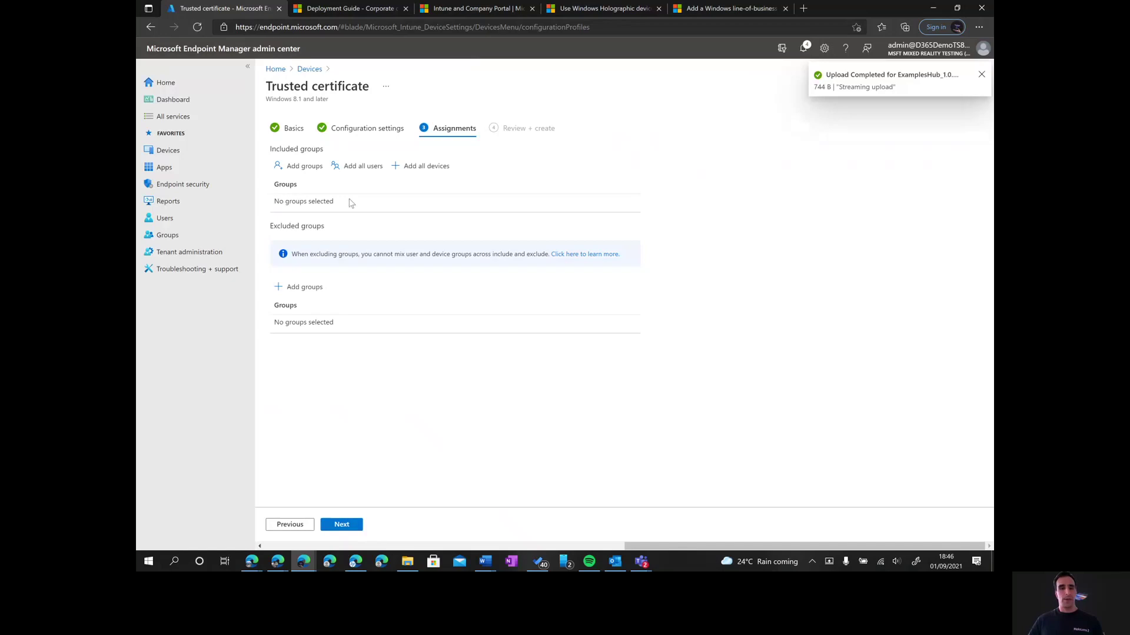
# Include the HL Devices group in the profile's assignments and create the profile
pyautogui.click(311, 168)
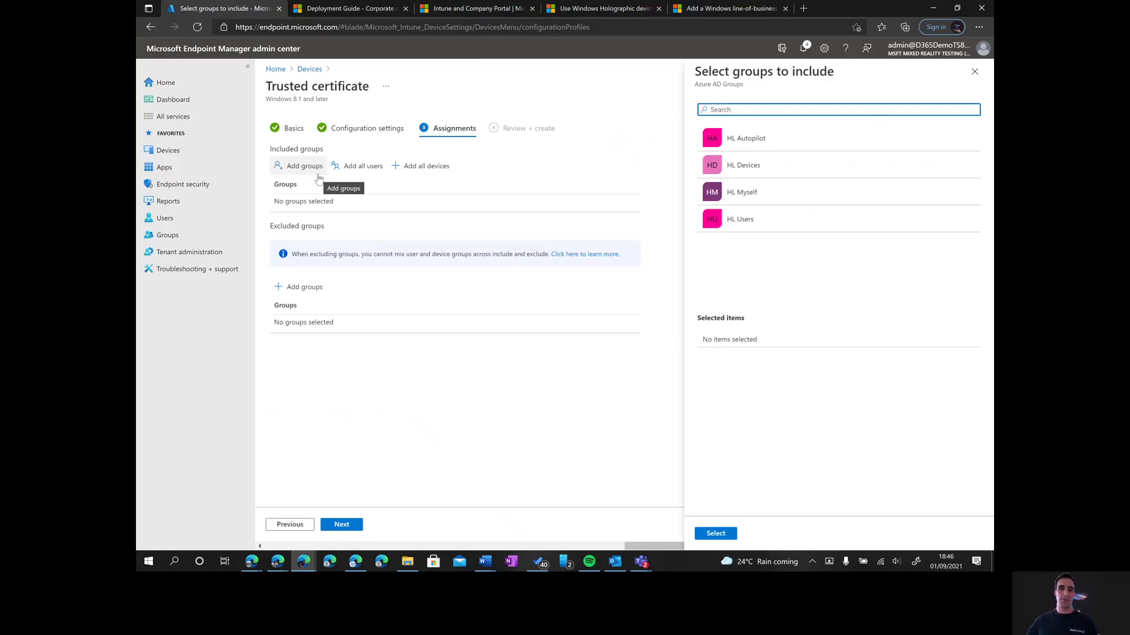
pyautogui.click(728, 168)
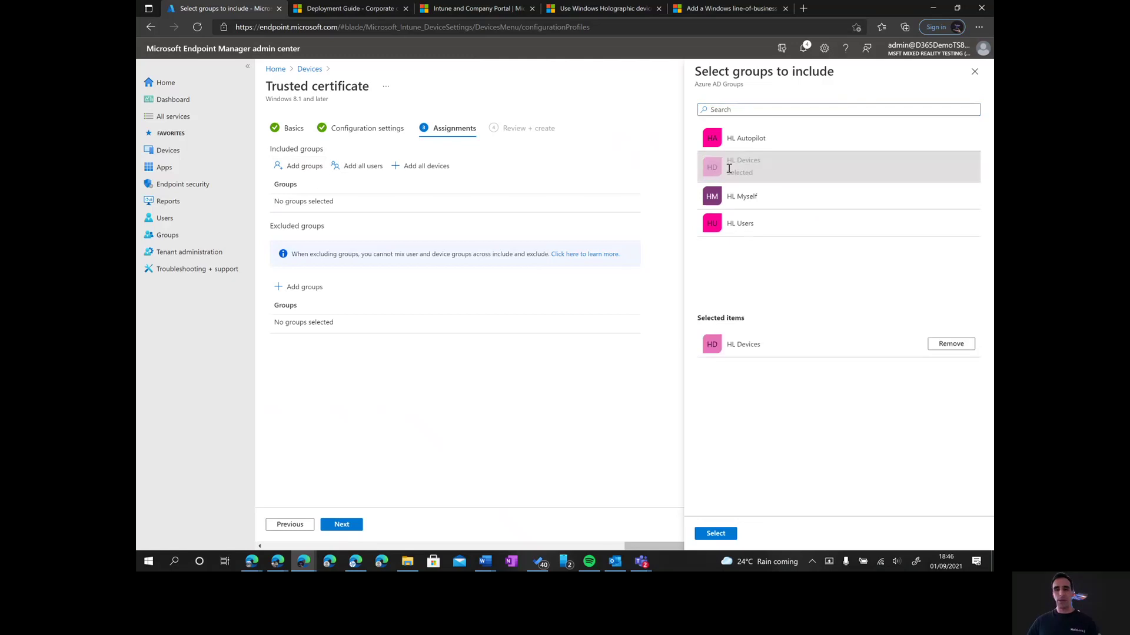
pyautogui.click(718, 534)
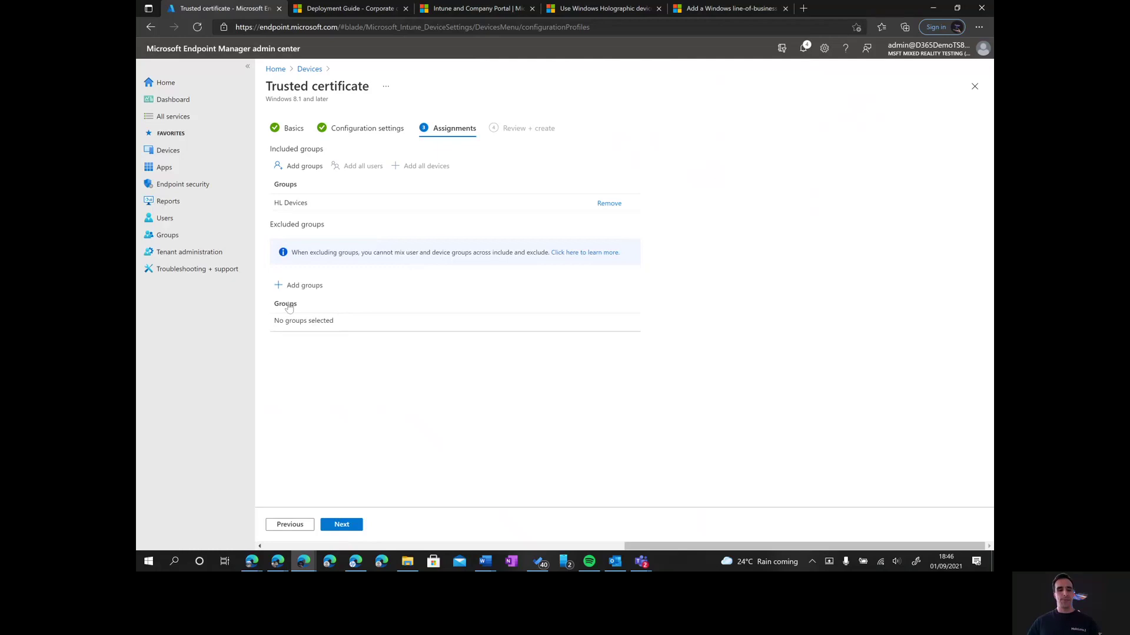
pyautogui.click(344, 525)
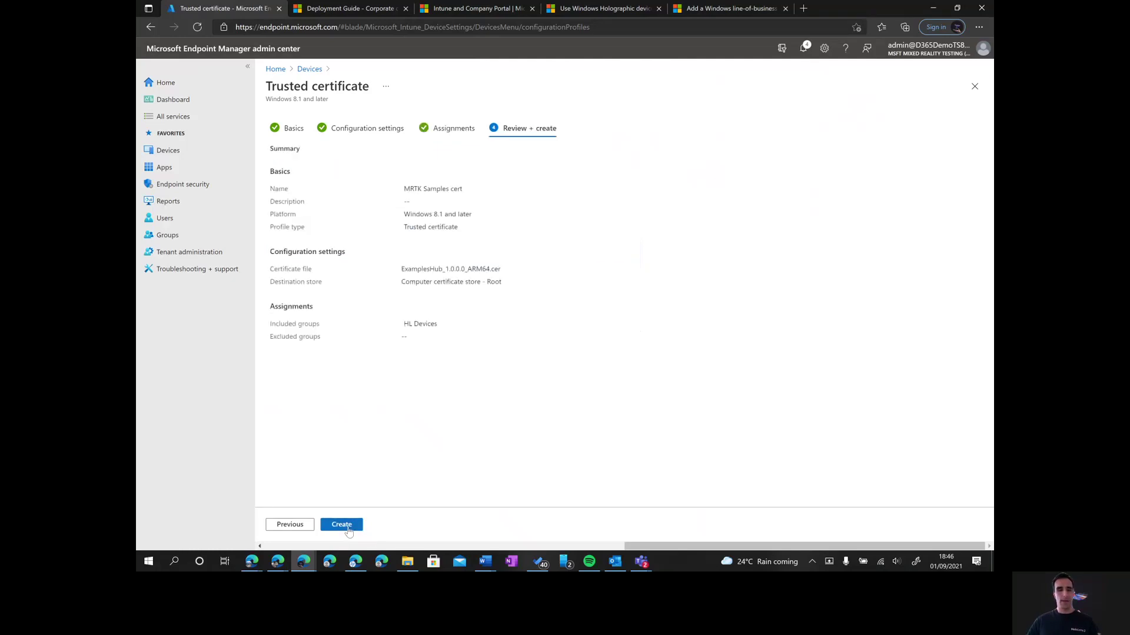
pyautogui.click(347, 527)
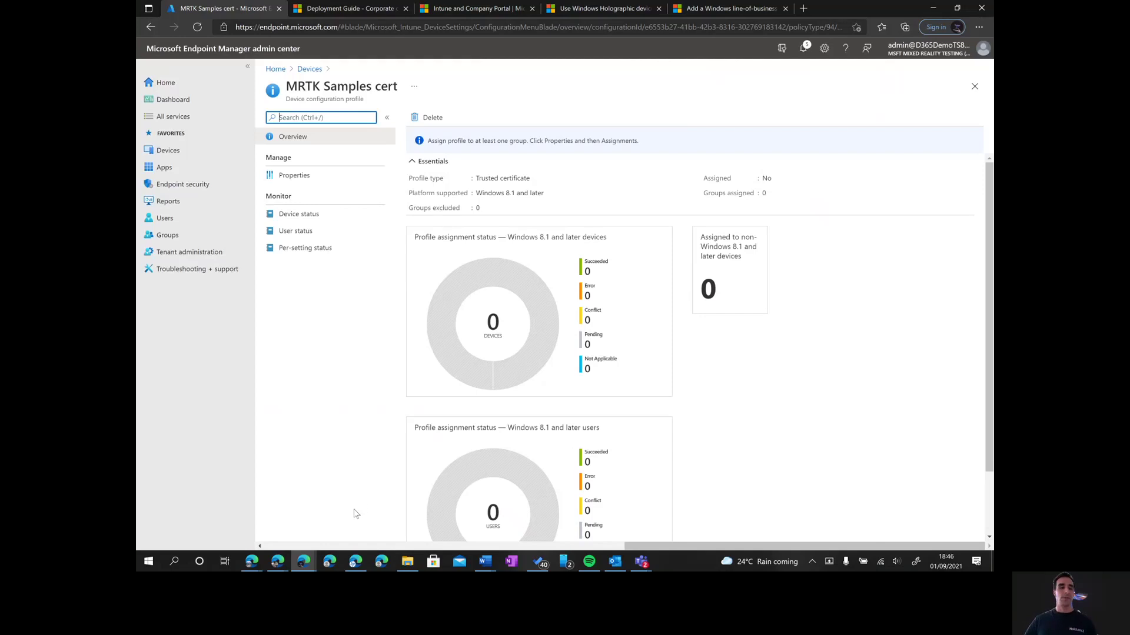
# Look up the HOLOLENS-URP296 device among all devices and view its overview
pyautogui.click(193, 151)
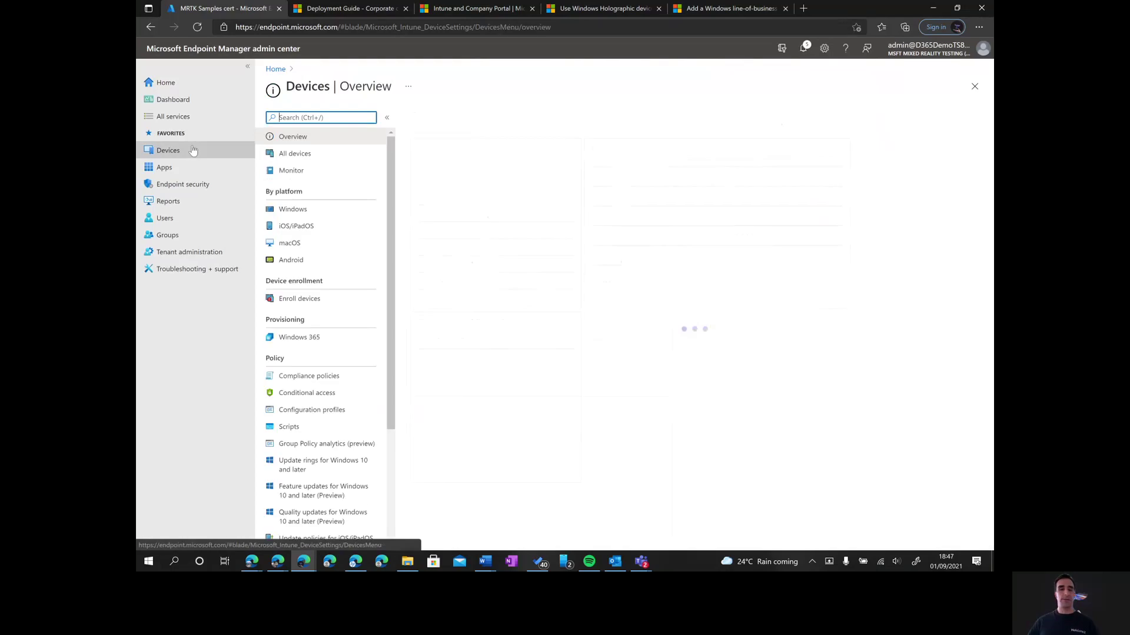
pyautogui.click(318, 158)
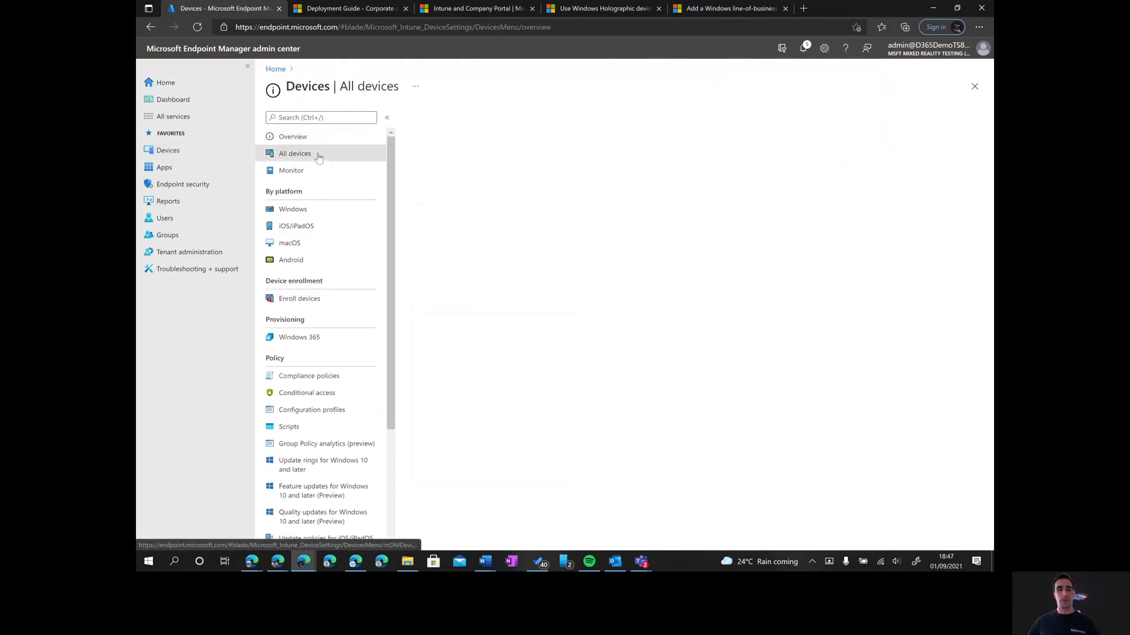
pyautogui.click(446, 200)
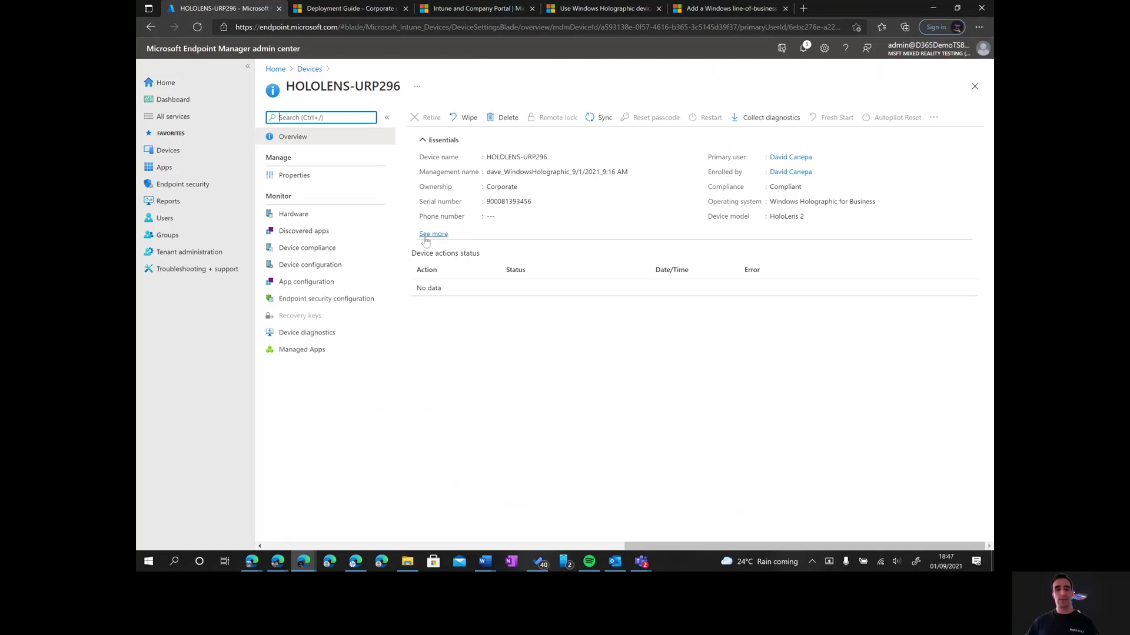
# Start adding a new app of type Line-of-business app to the list of all apps
pyautogui.click(179, 168)
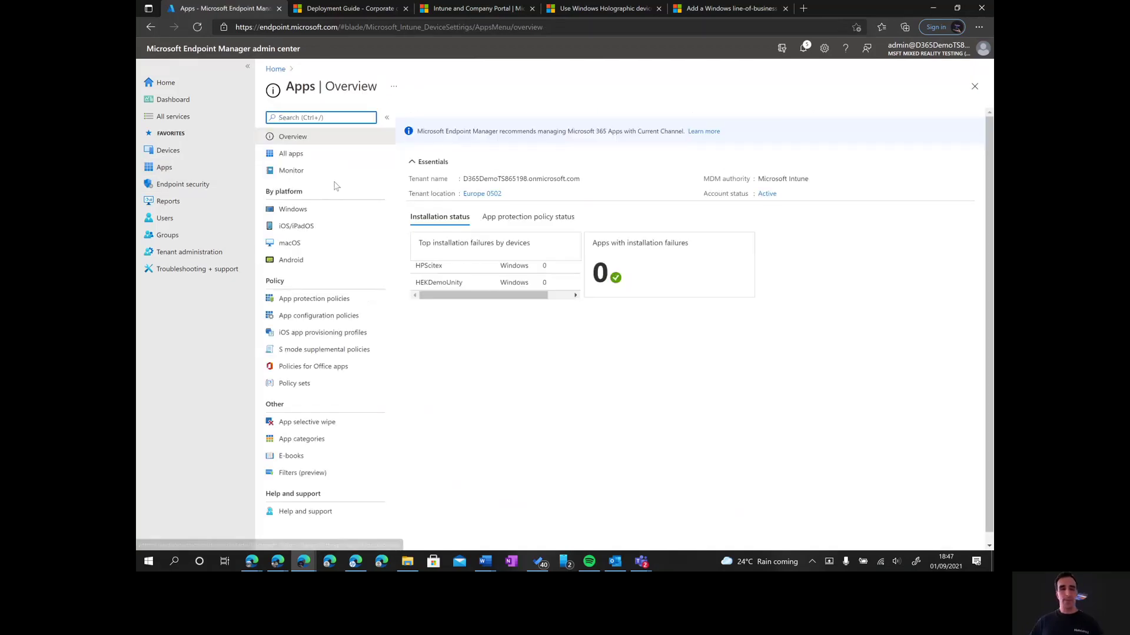
pyautogui.click(310, 155)
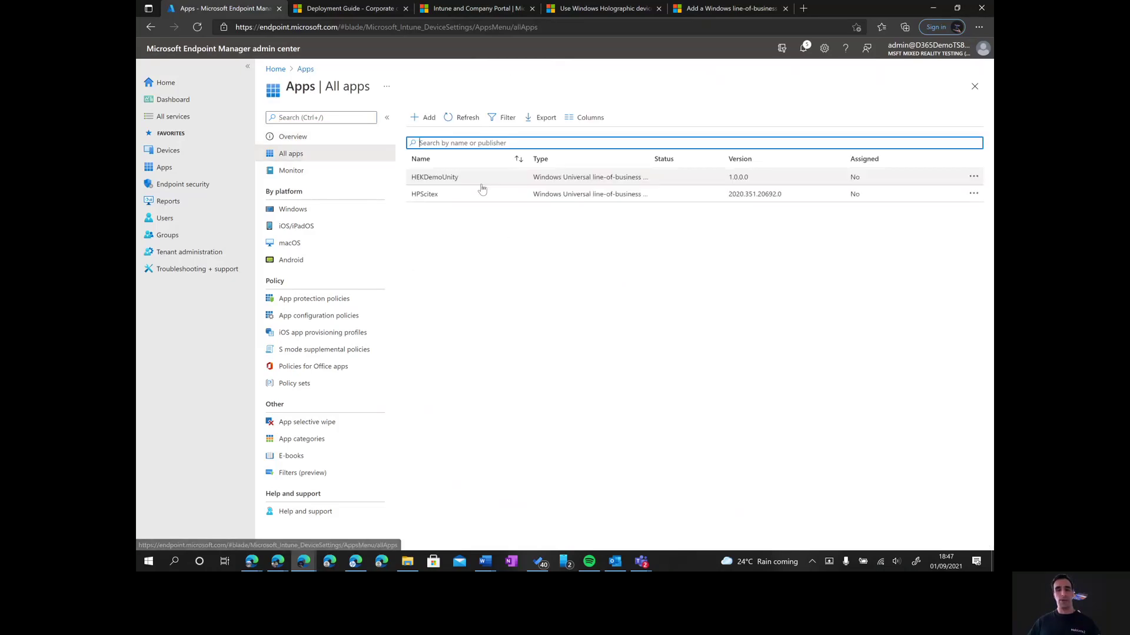
pyautogui.click(416, 118)
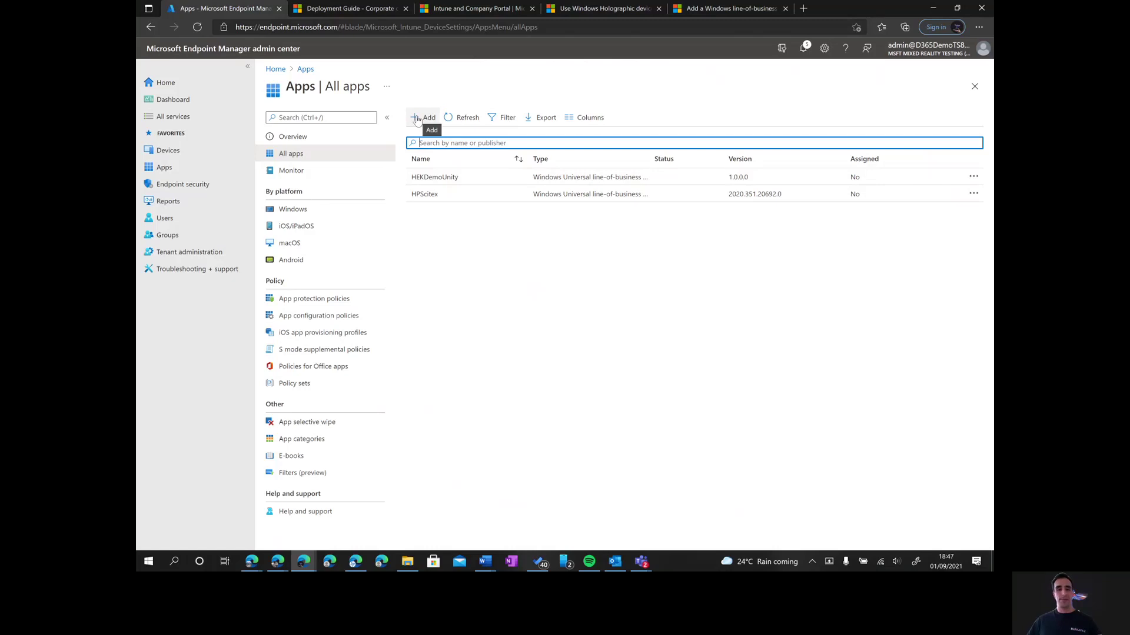
pyautogui.click(786, 124)
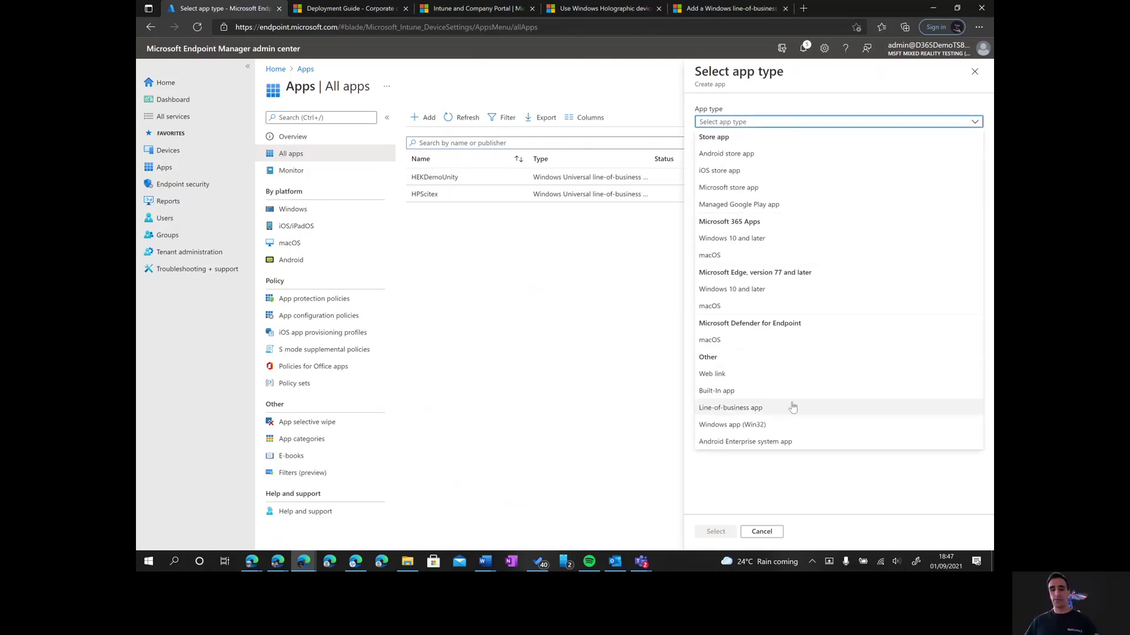
pyautogui.click(749, 412)
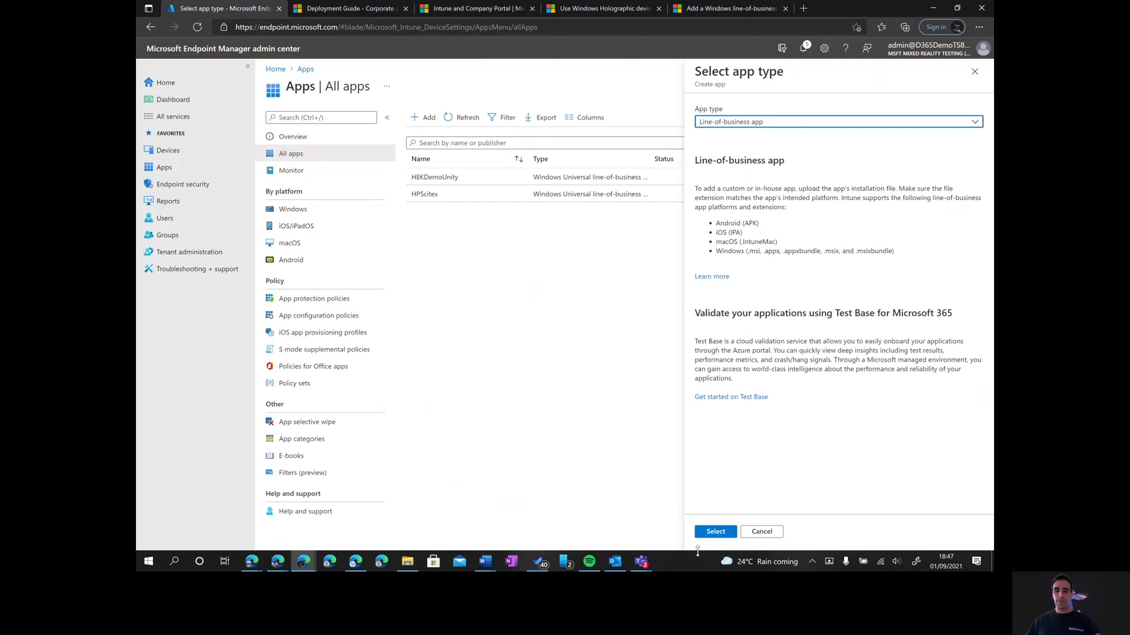
pyautogui.click(712, 533)
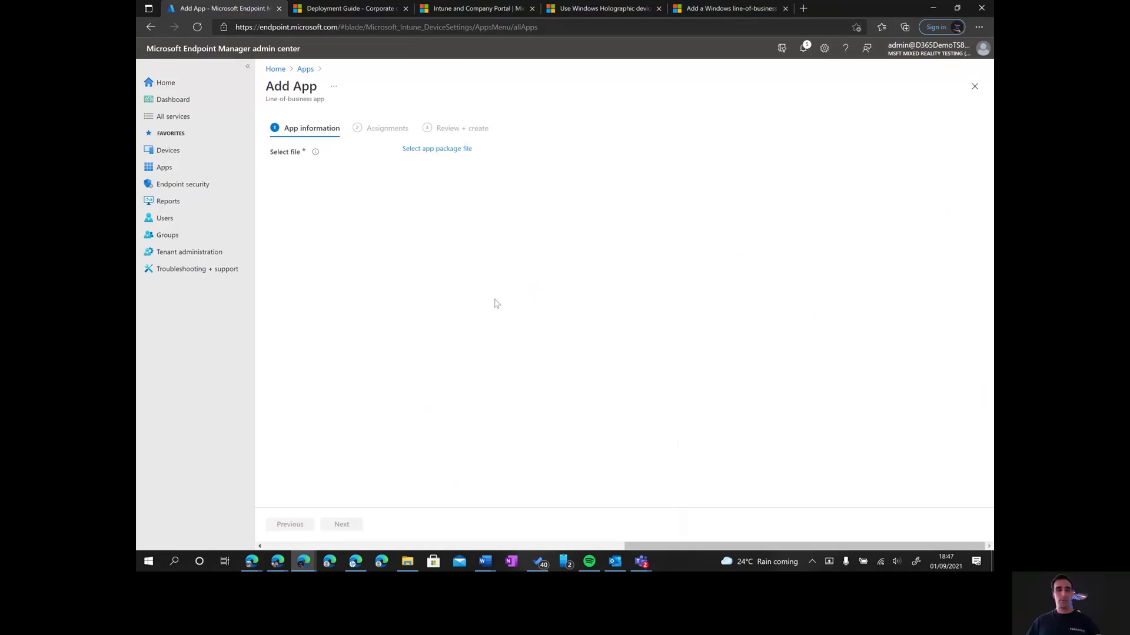
# Choose ExamplesHub_1.0.0.0_ARM64.appx from the MRTK Examples Hub_2.7.2 folder as the app package file
pyautogui.click(436, 151)
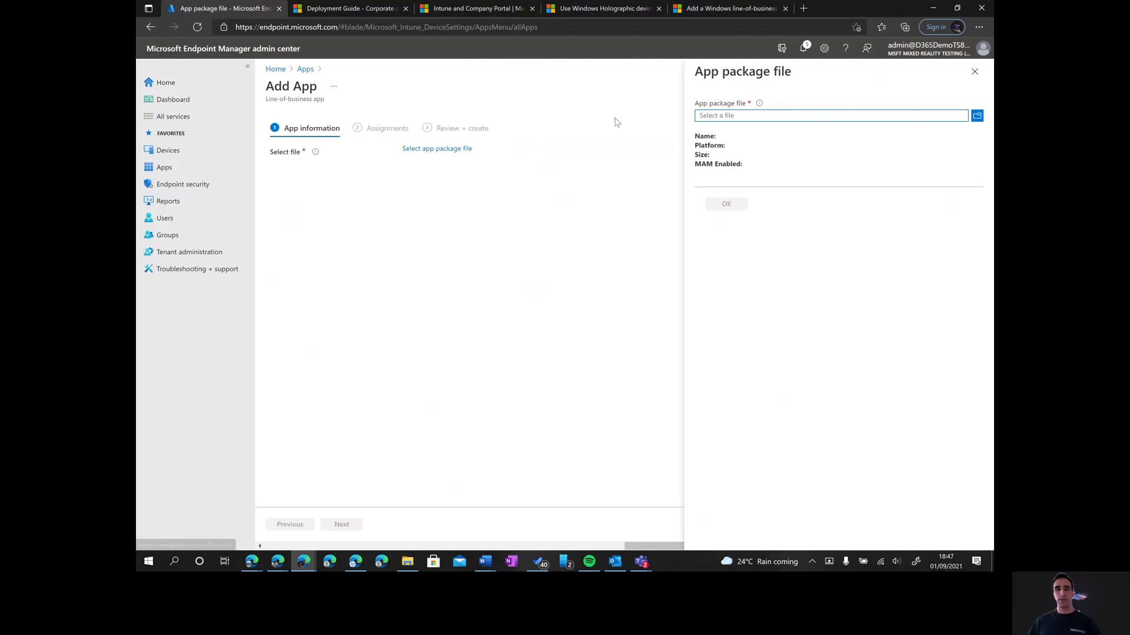
pyautogui.click(977, 117)
pyautogui.click(298, 109)
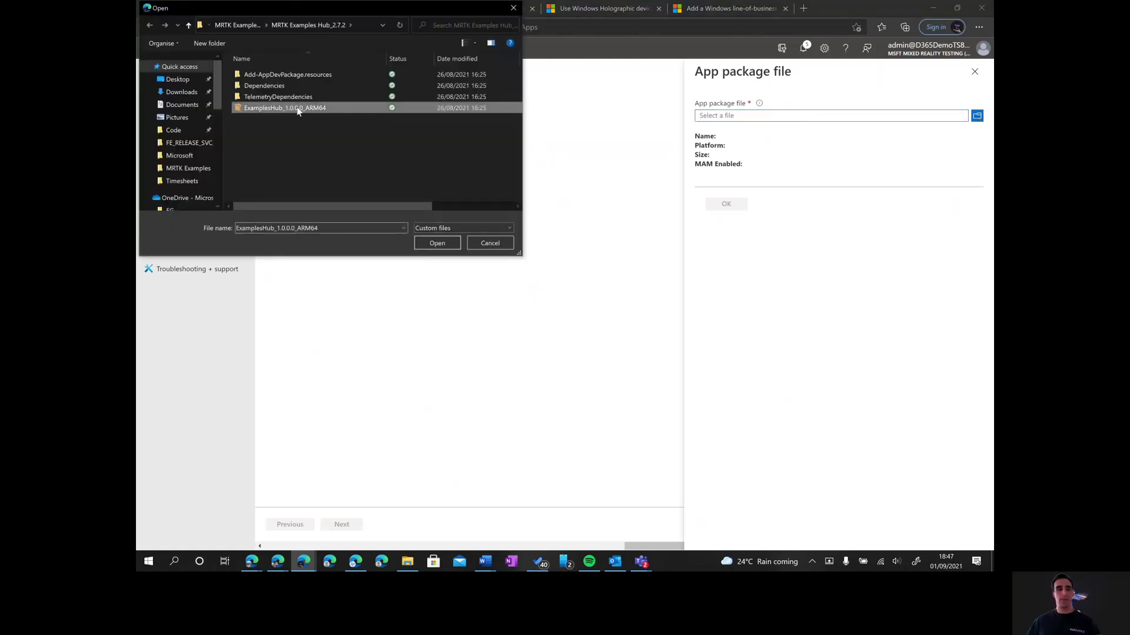
pyautogui.click(437, 244)
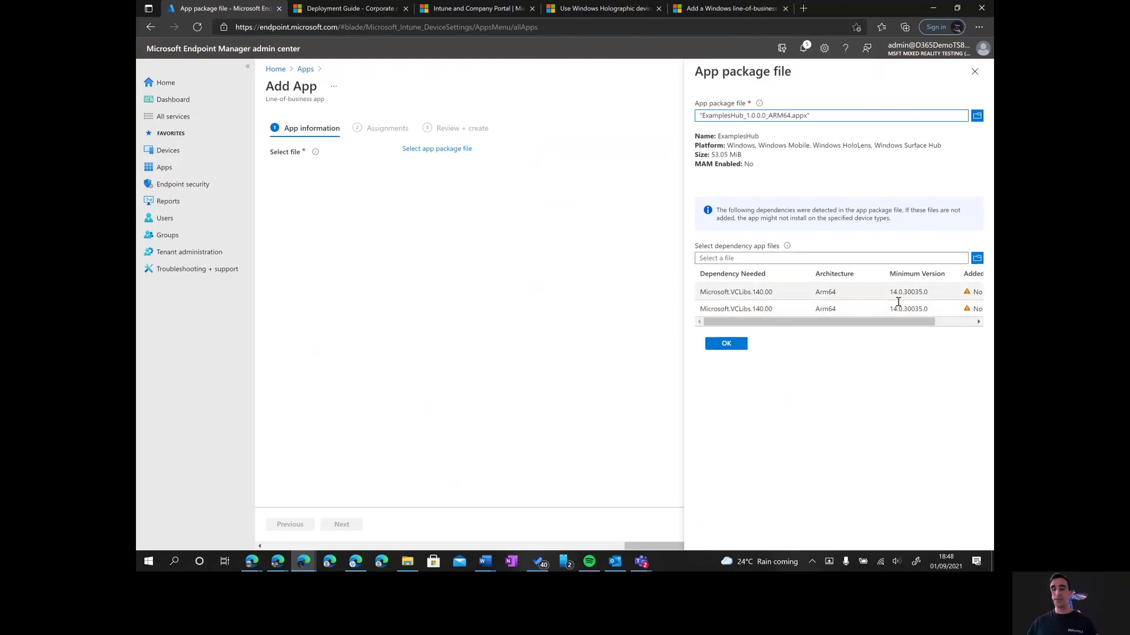
# Add the Microsoft.VCLibs.ARM64.14.00 dependency file from the Dependencies ARM64 folder and confirm the app package
pyautogui.click(976, 259)
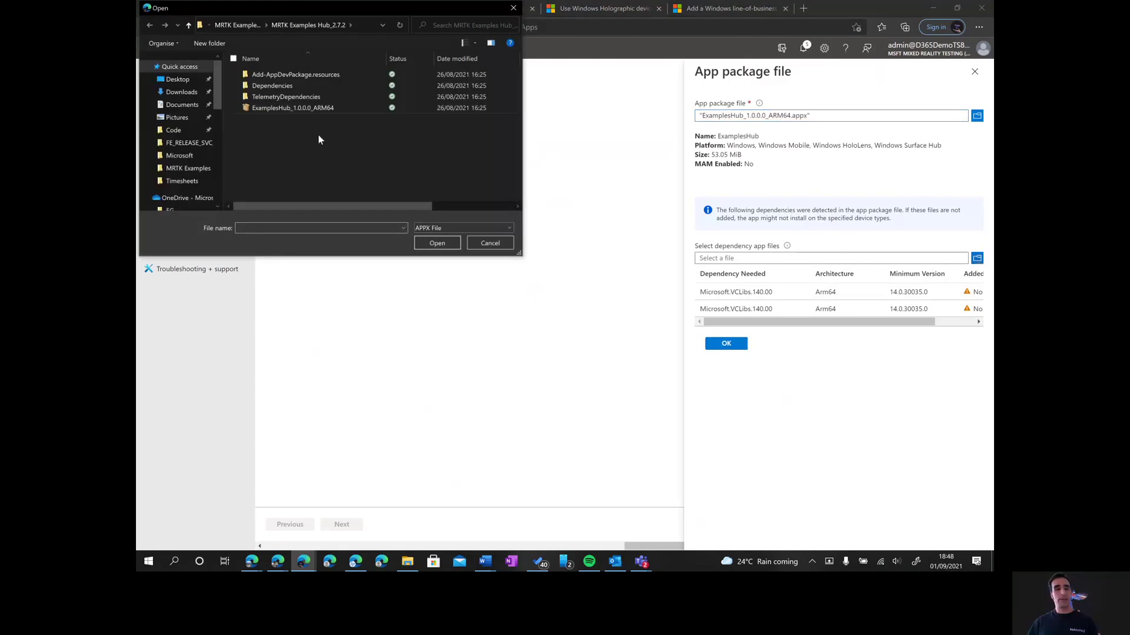
pyautogui.doubleClick(277, 86)
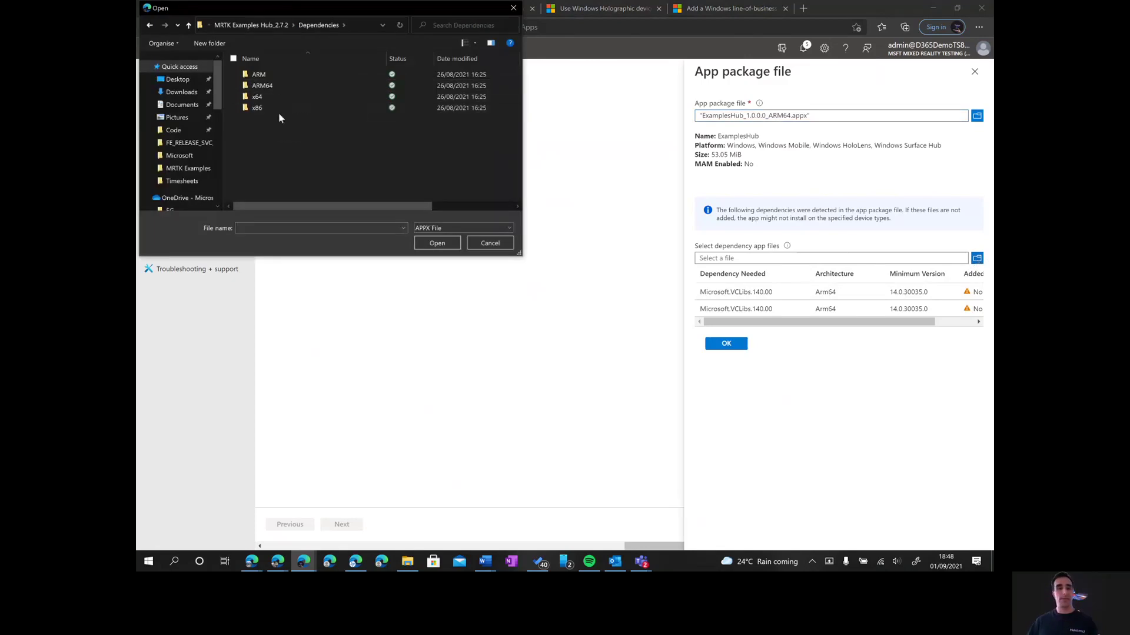
pyautogui.doubleClick(263, 87)
pyautogui.click(306, 75)
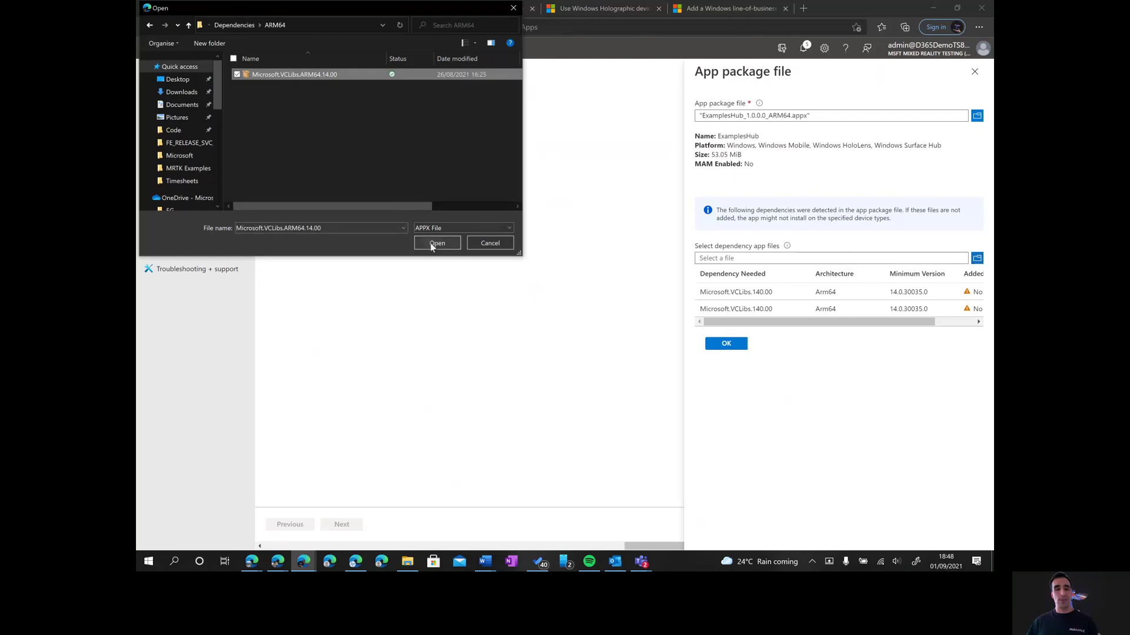
pyautogui.click(435, 243)
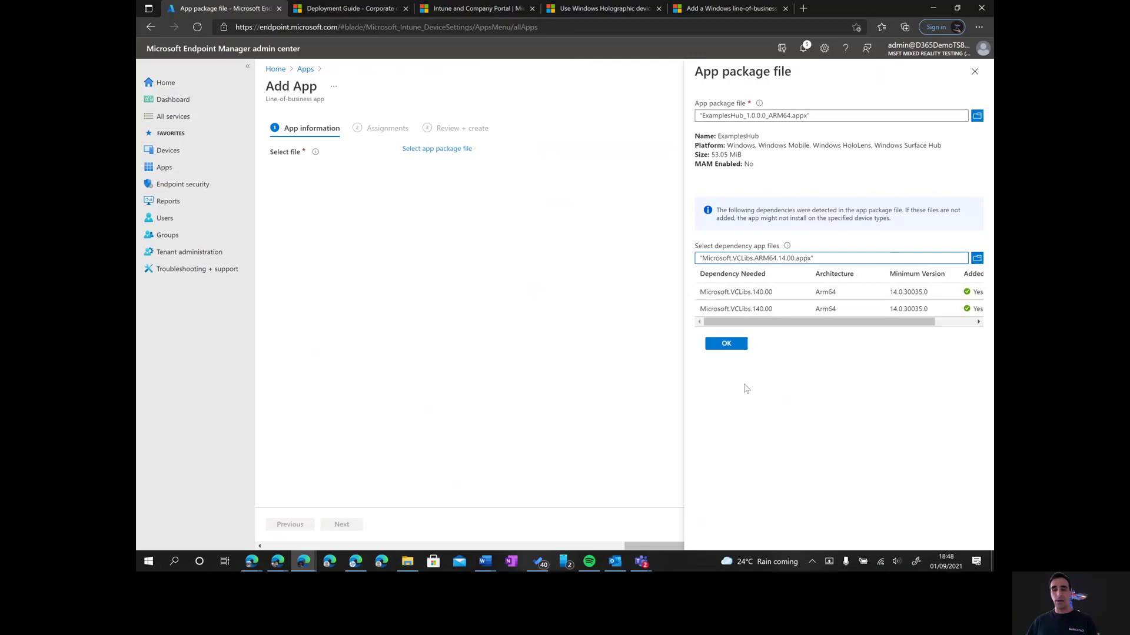
pyautogui.click(727, 344)
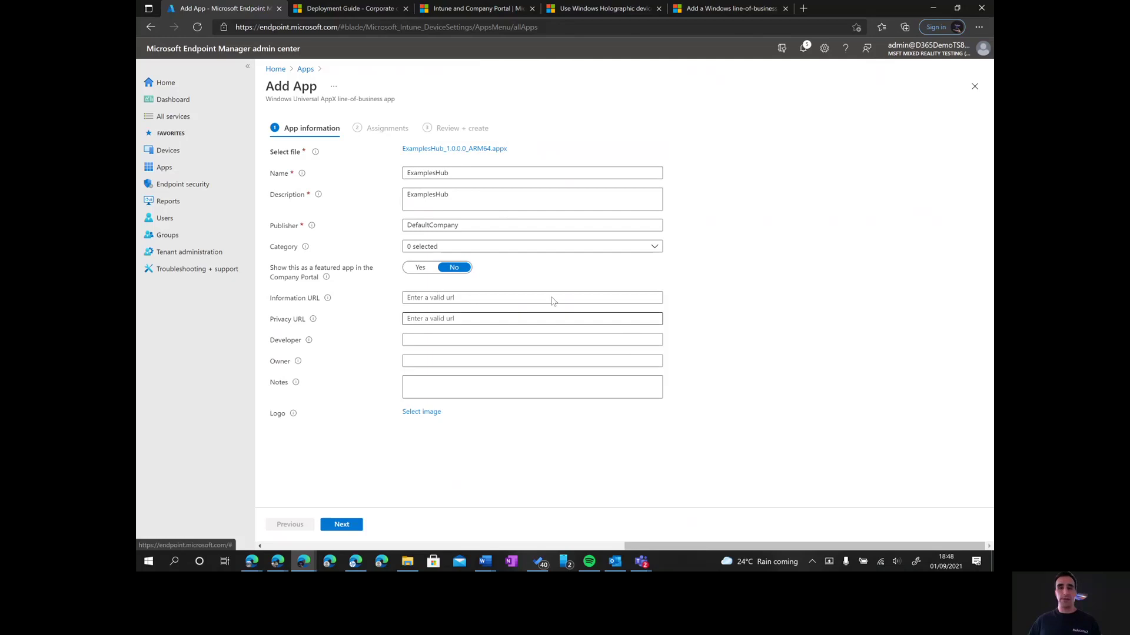
# Consult the app information section of the line-of-business app documentation, and add the HL Devices group as a required assignment
pyautogui.click(730, 9)
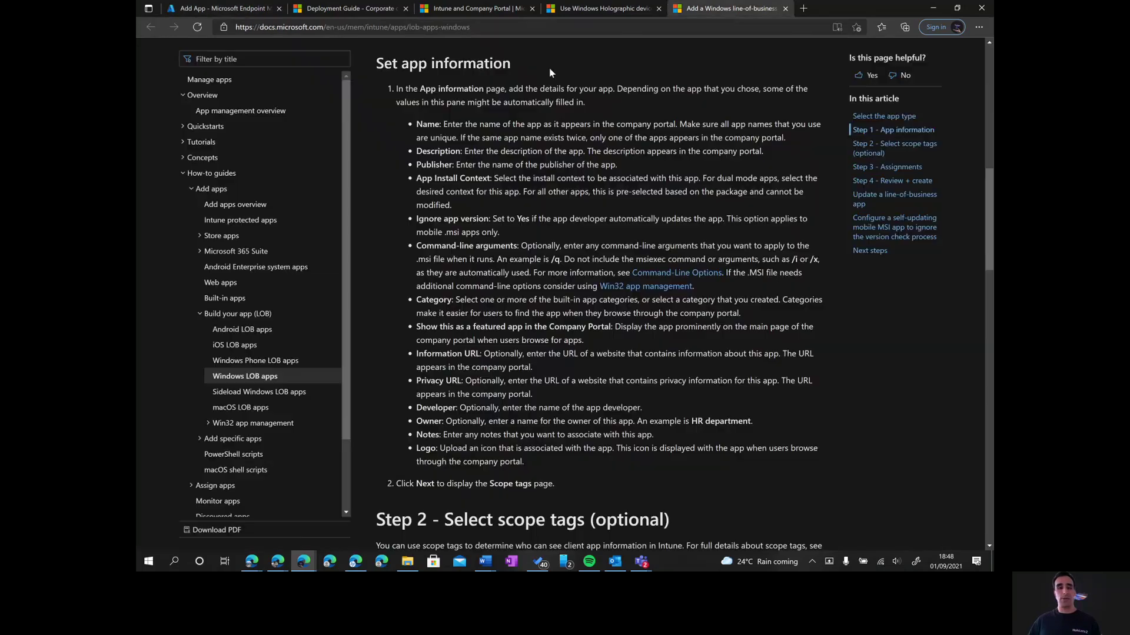
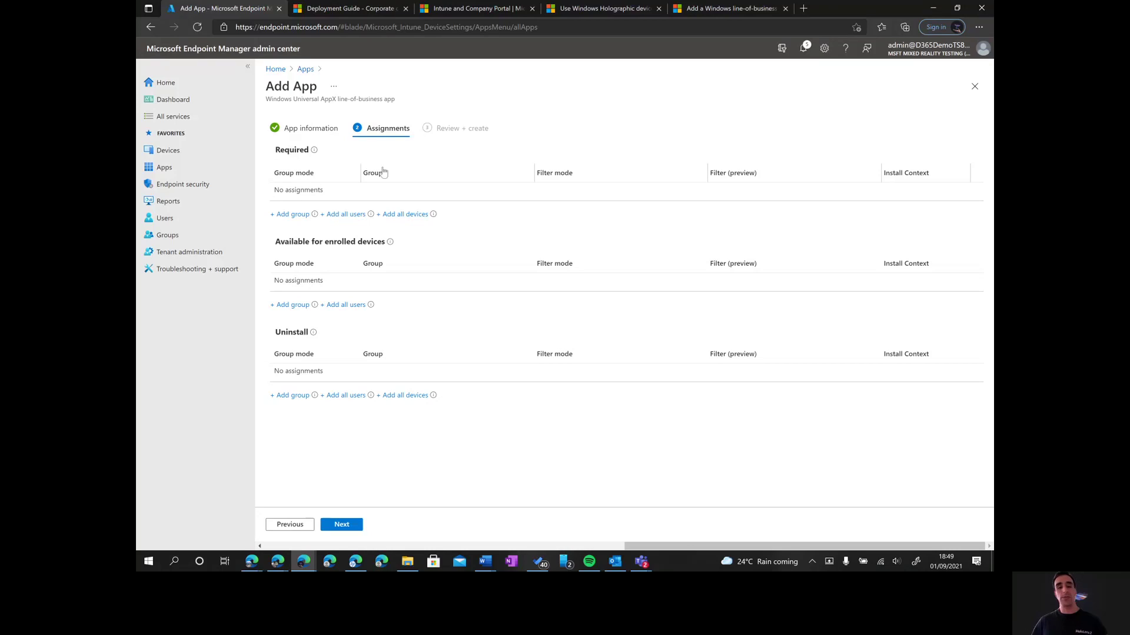
pyautogui.click(289, 217)
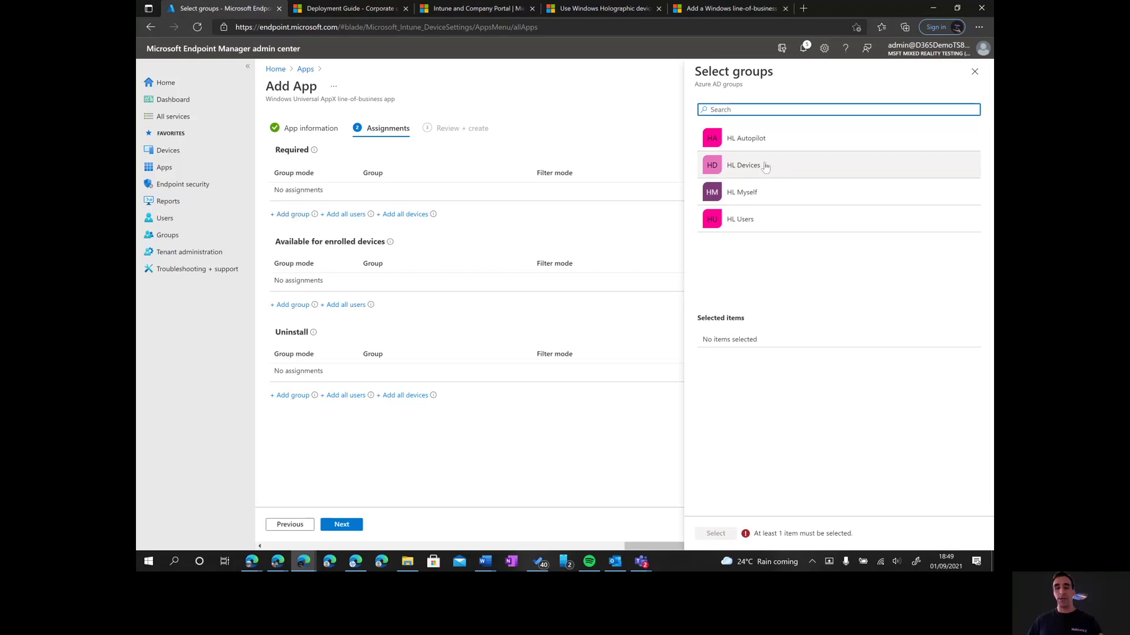
pyautogui.click(732, 169)
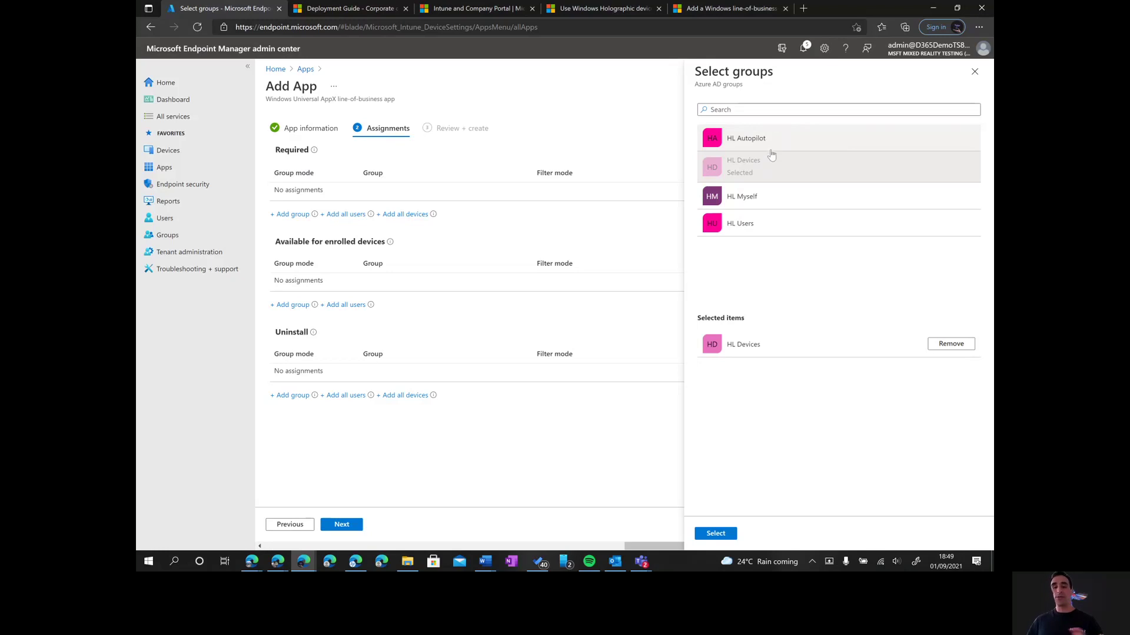
pyautogui.click(715, 535)
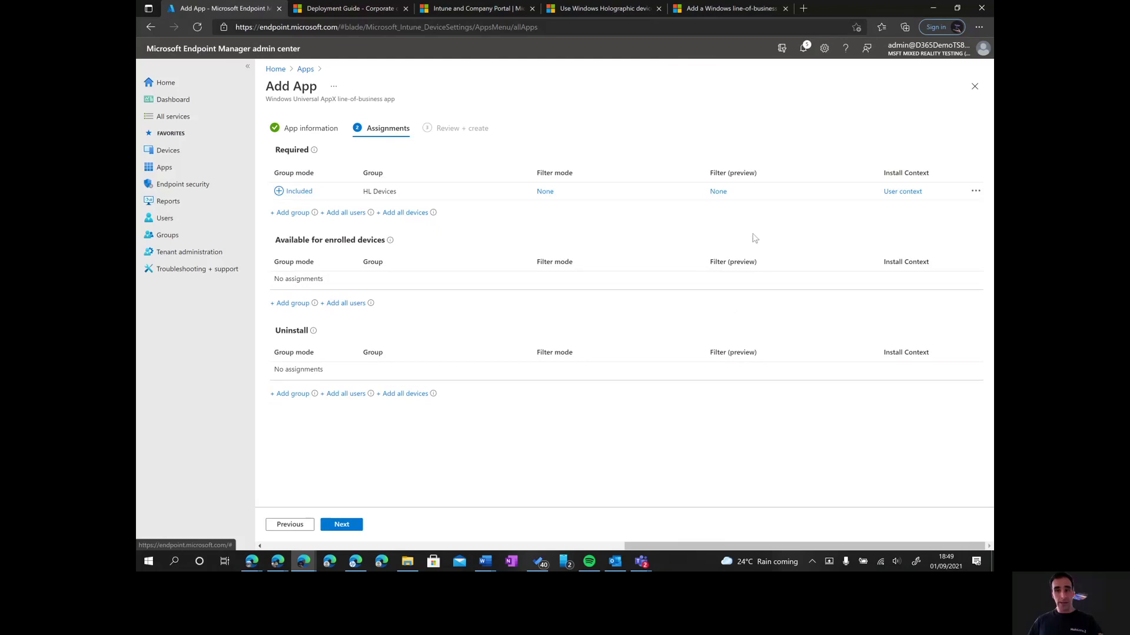
# Set the install context of the HL Devices assignment to Device context and create the ExamplesHub app
pyautogui.click(902, 193)
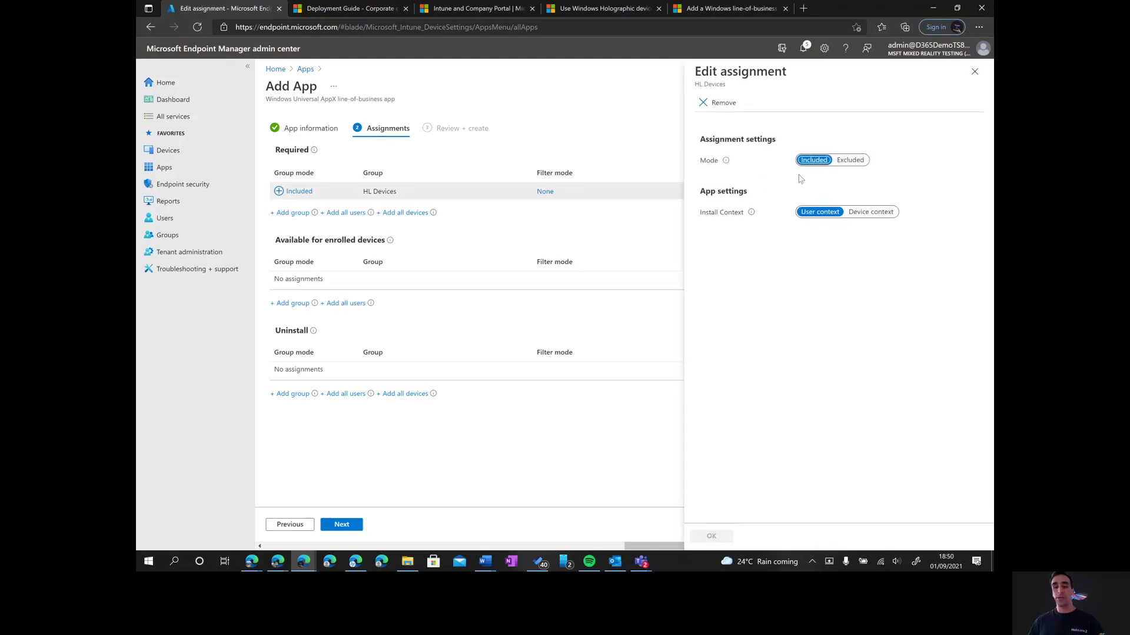
pyautogui.click(869, 213)
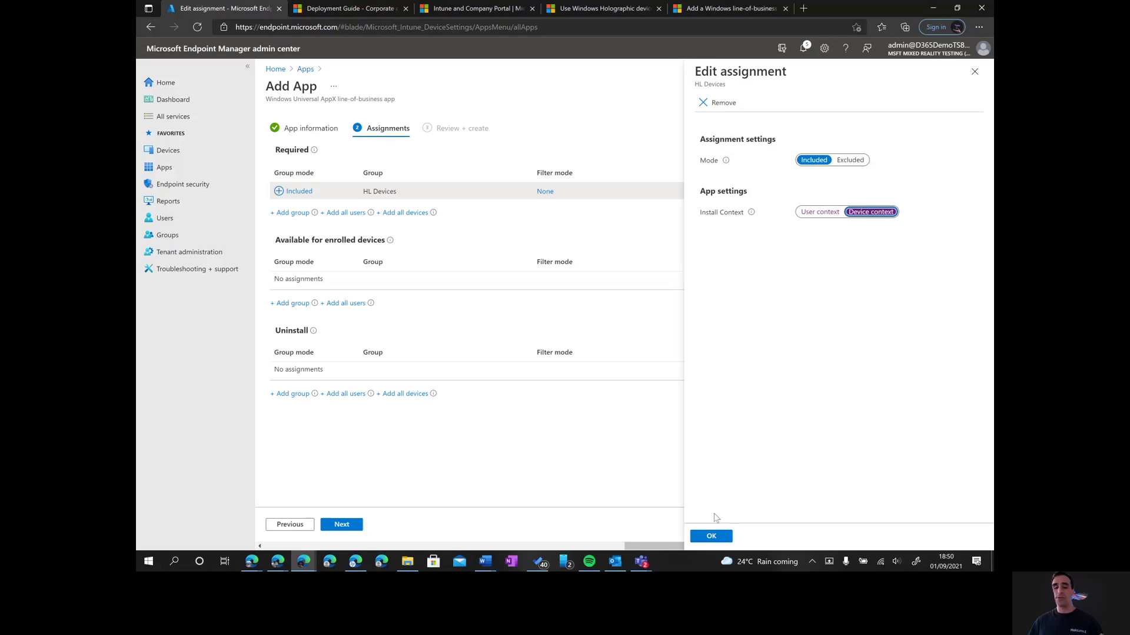
pyautogui.click(710, 535)
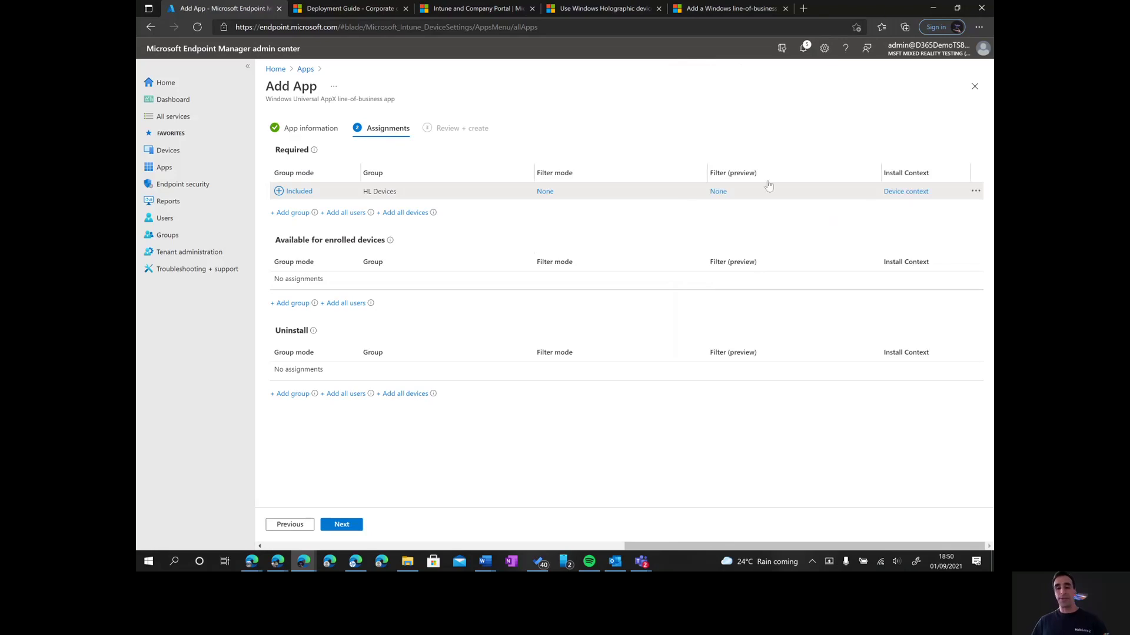
pyautogui.click(343, 524)
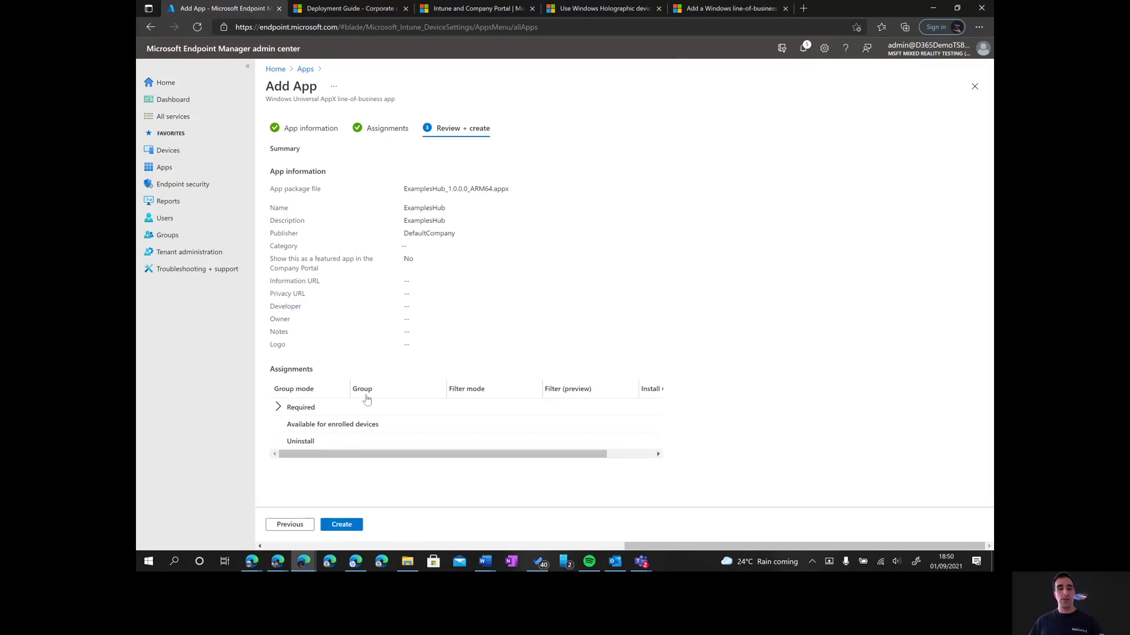
pyautogui.click(352, 525)
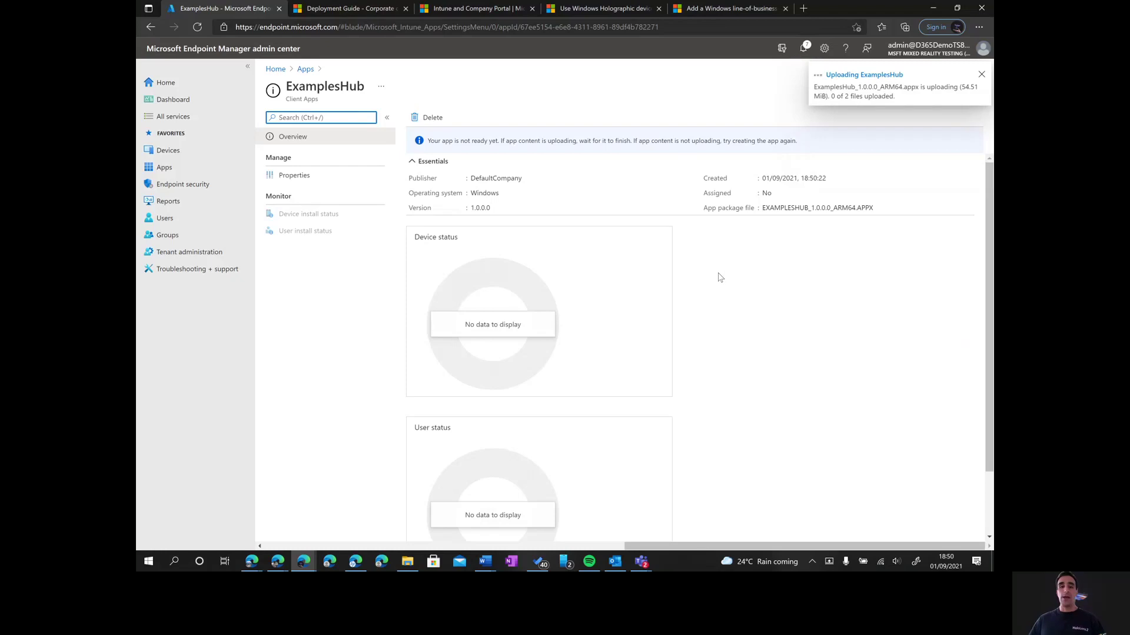
# Highlight the maximum package size note in the Windows Holographic documentation, and refresh the ExamplesHub app overview
pyautogui.click(601, 10)
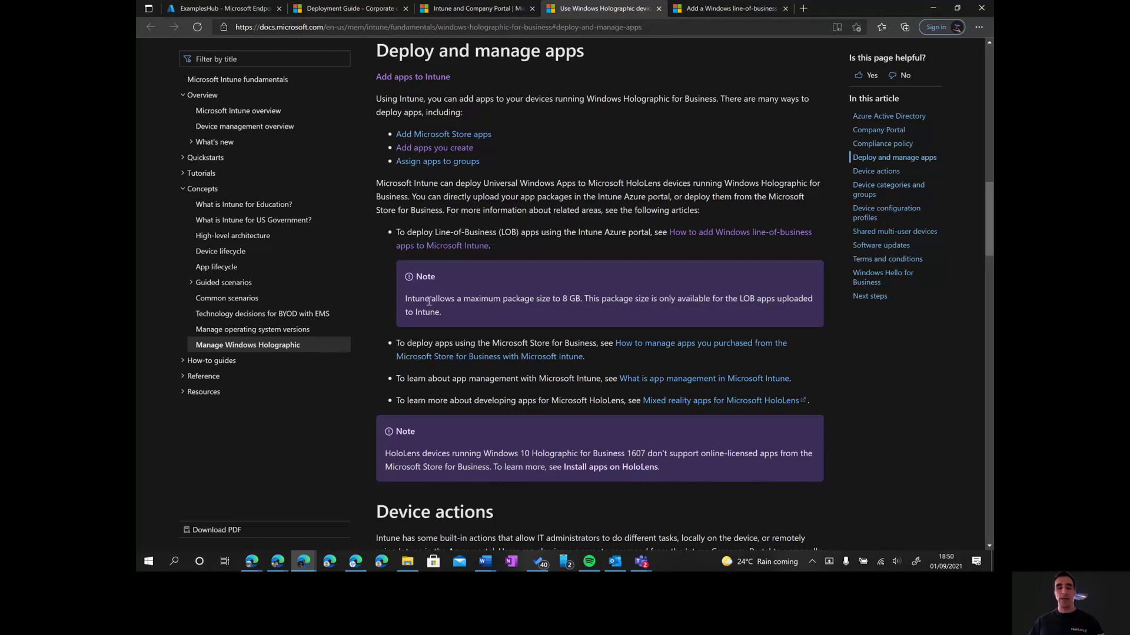
pyautogui.moveTo(404, 300); pyautogui.dragTo(568, 304)
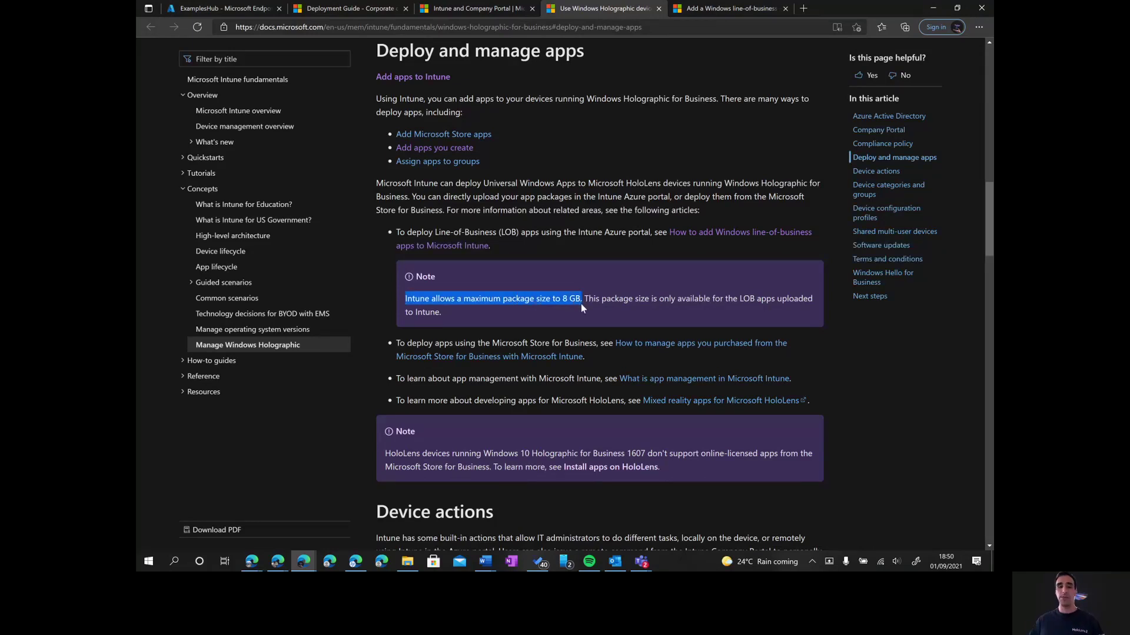
pyautogui.click(237, 9)
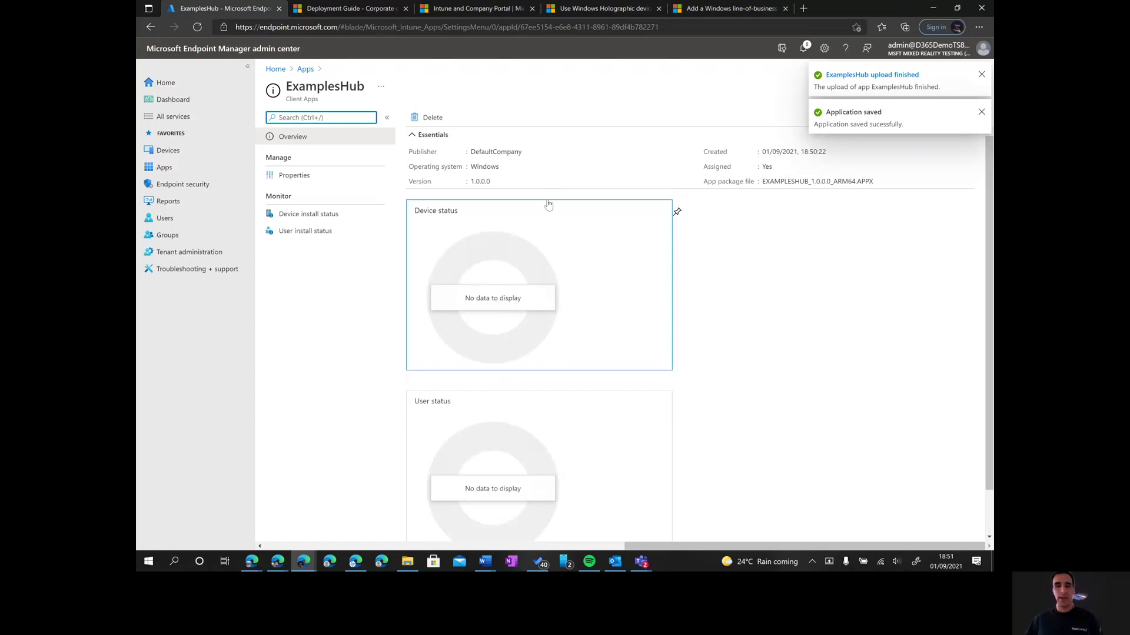
pyautogui.click(198, 29)
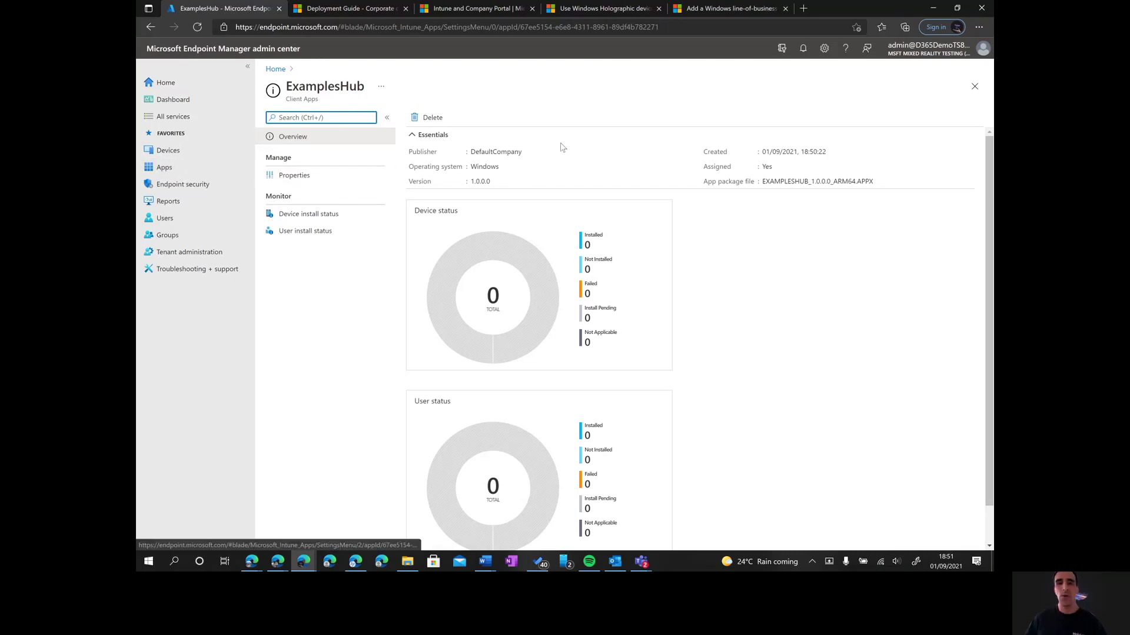
# Open the Deploy page of the corporate network deployment guide and find its section on validating the LOB app install
pyautogui.click(352, 7)
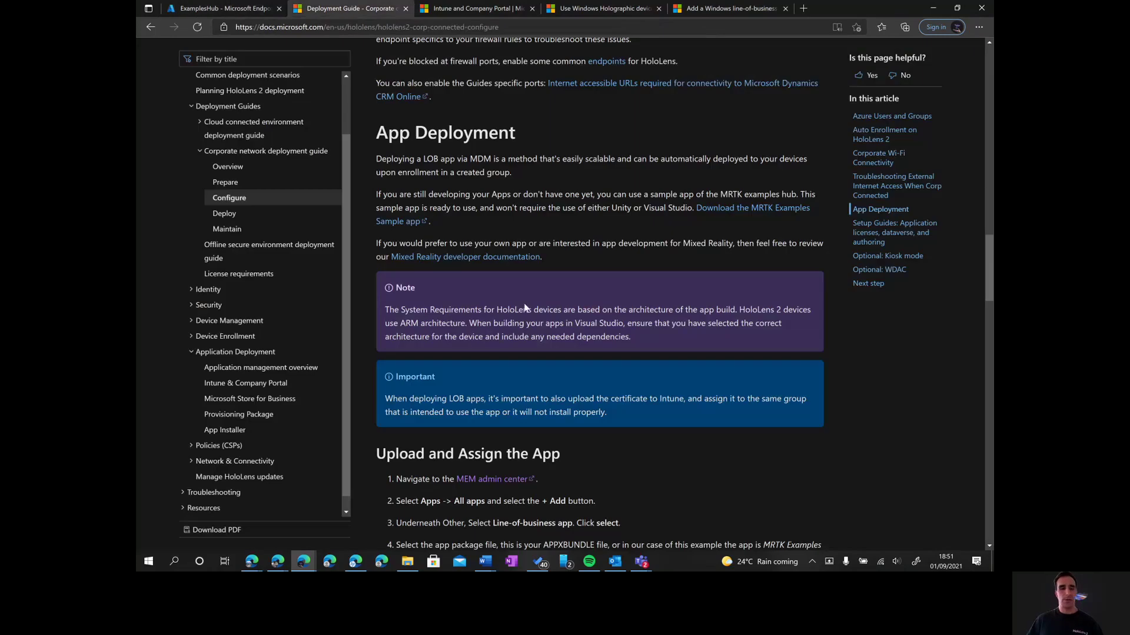
pyautogui.click(222, 218)
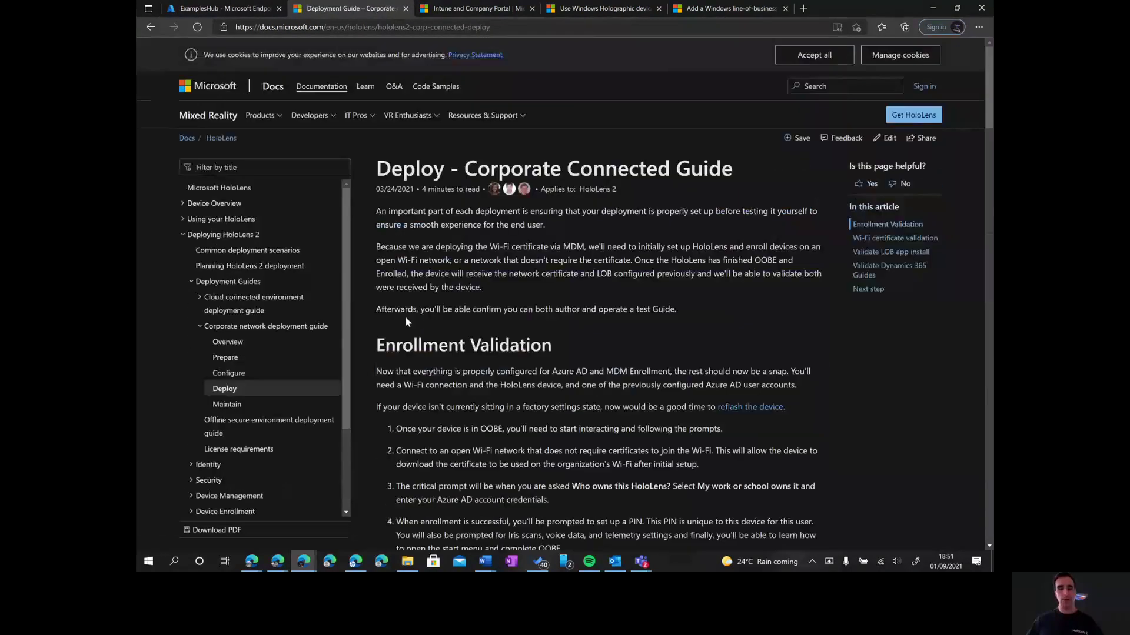
pyautogui.scroll(-10, 411, 322)
pyautogui.scroll(-15, 447, 323)
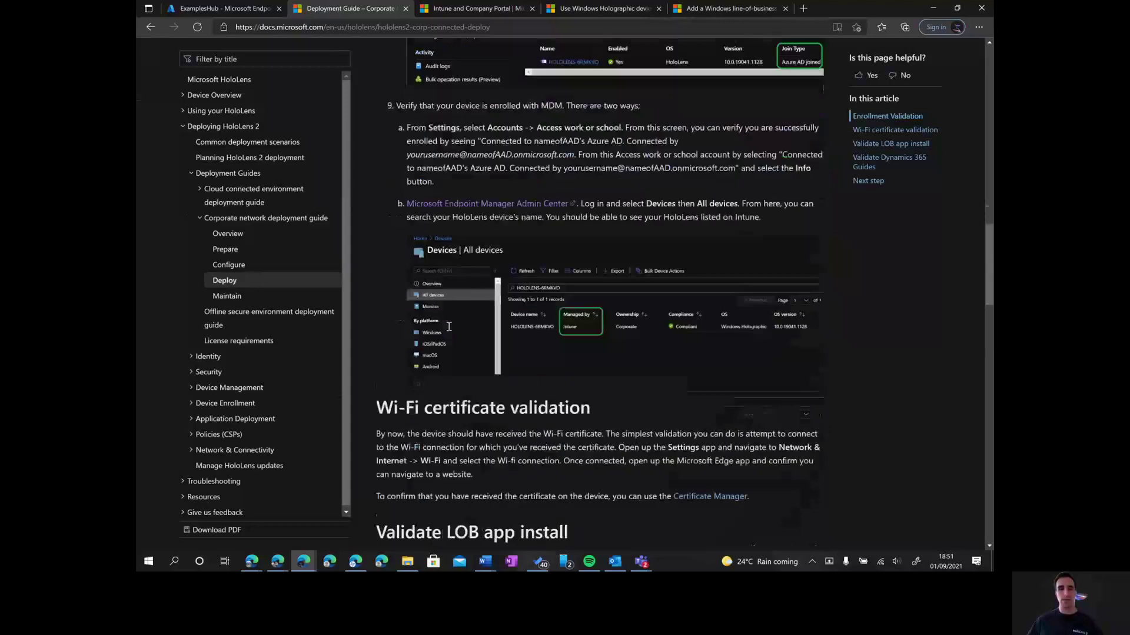